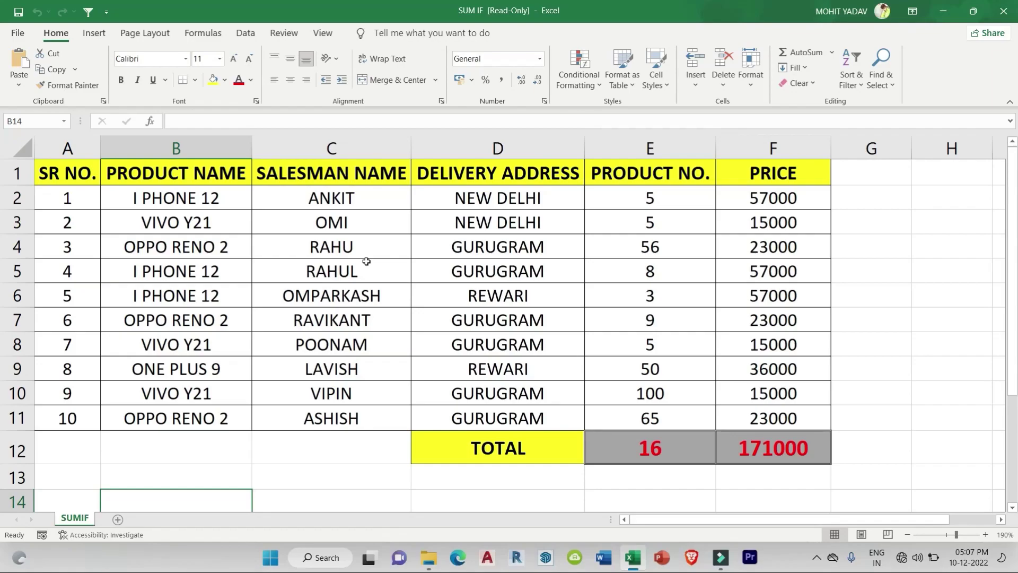
left_click_drag(221, 201, 207, 393)
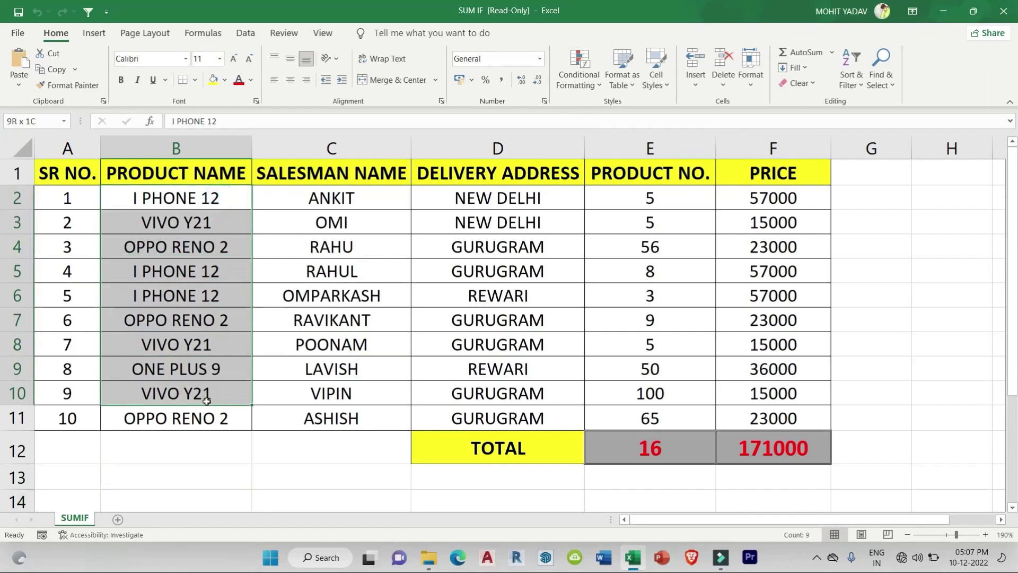
left_click(227, 200)
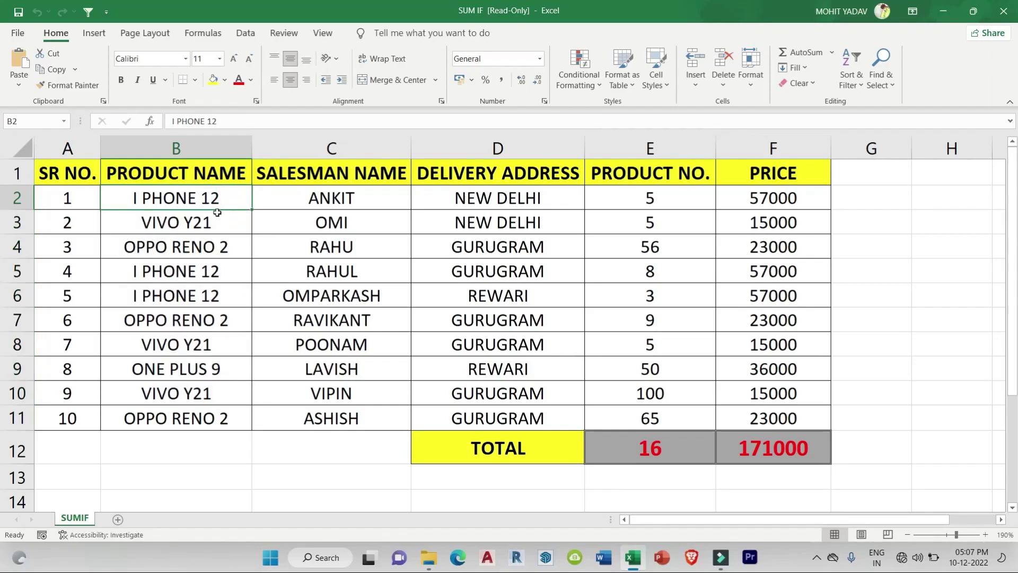
left_click(790, 204)
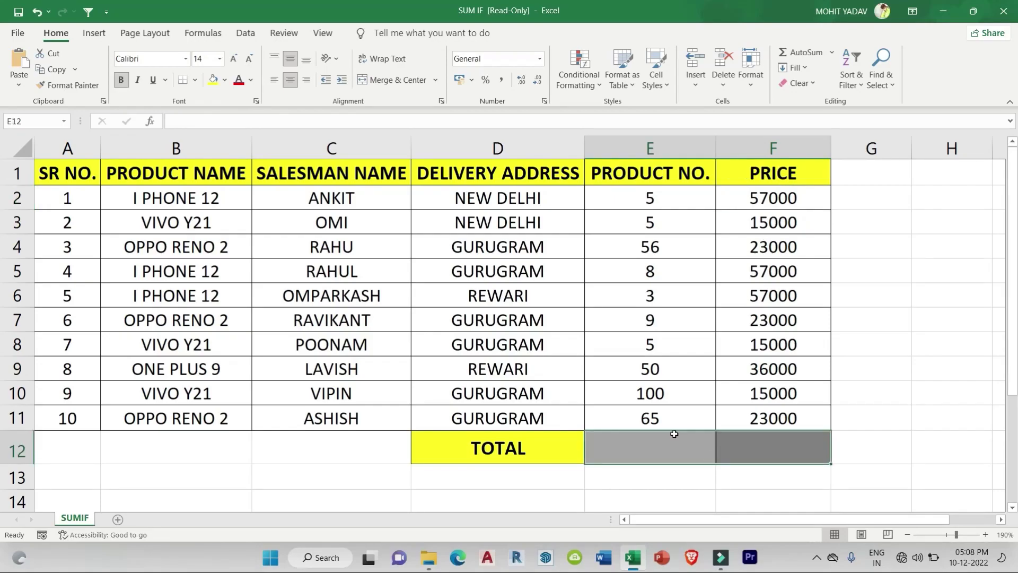
- Enter =SUMIF(B2:B11,B2,F2:F11) in F12 to total the prices of the I PHONE 12 rows
left_click(675, 434)
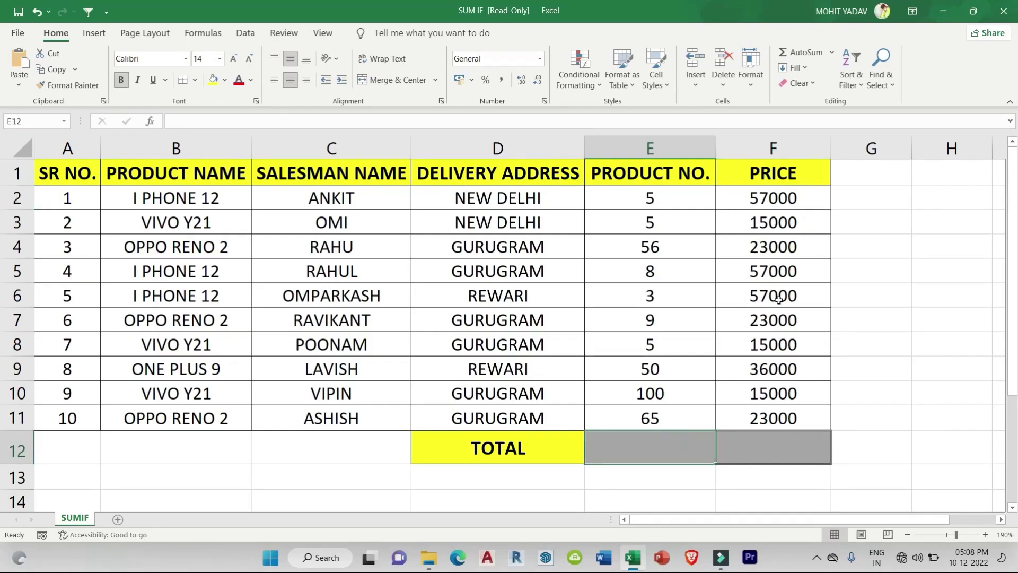
left_click(759, 452)
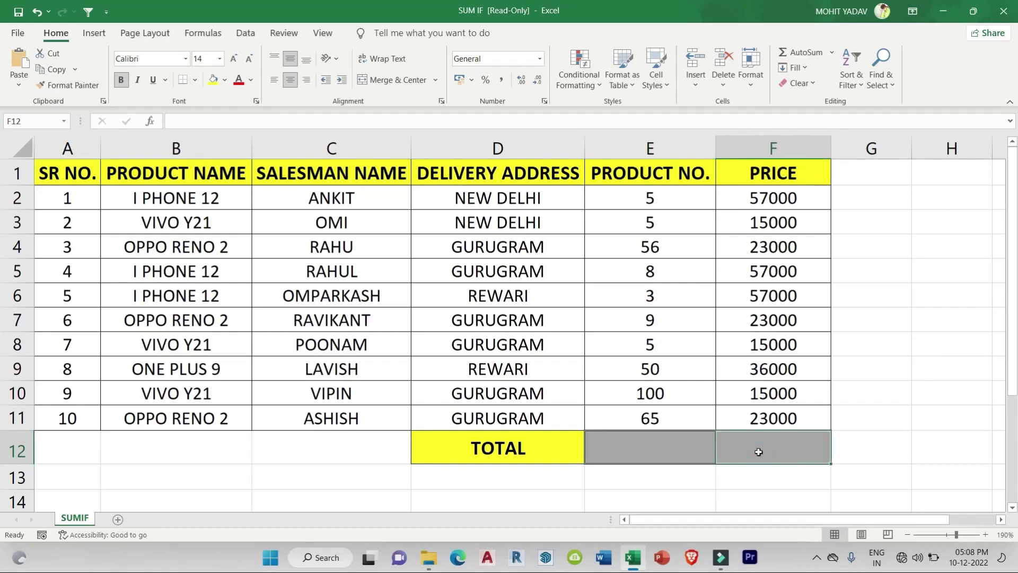
type("=sumif")
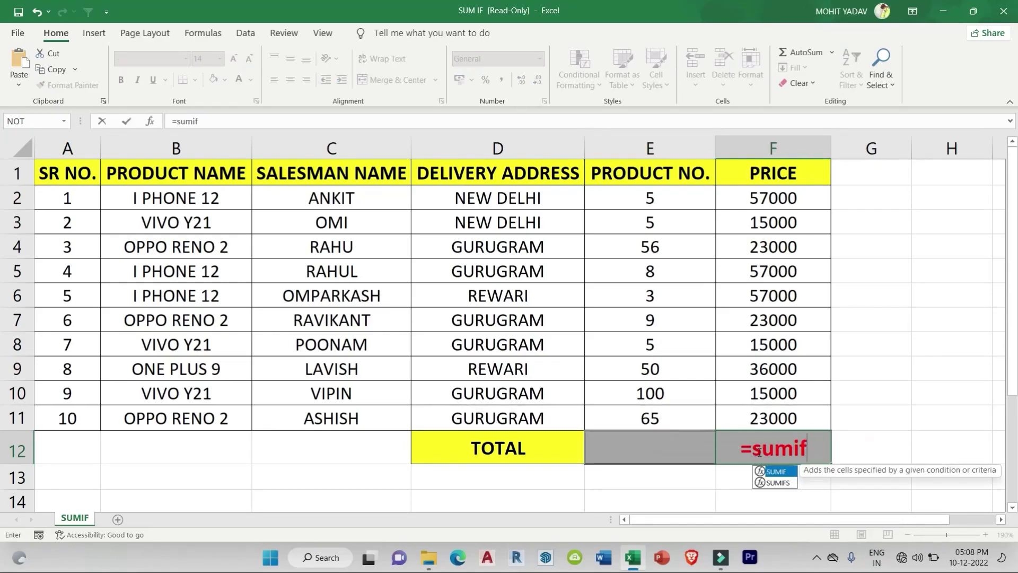
key("Tab")
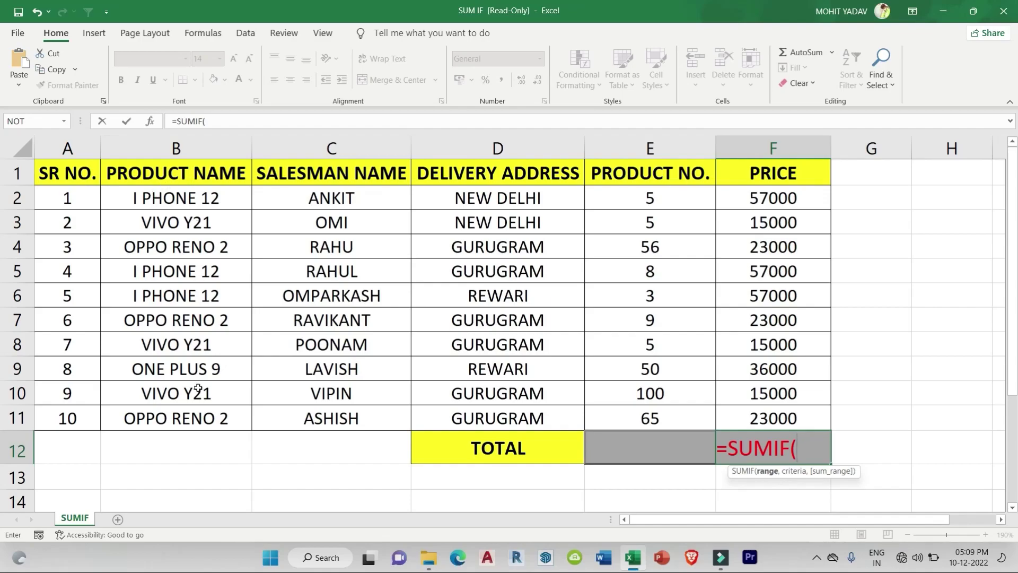
left_click_drag(214, 199, 210, 416)
type(",")
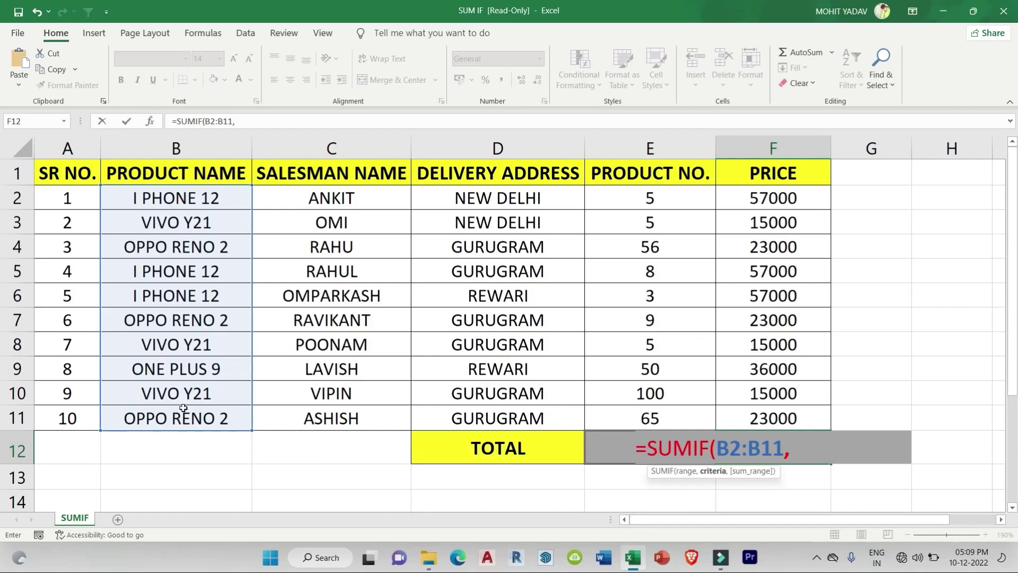
left_click(192, 199)
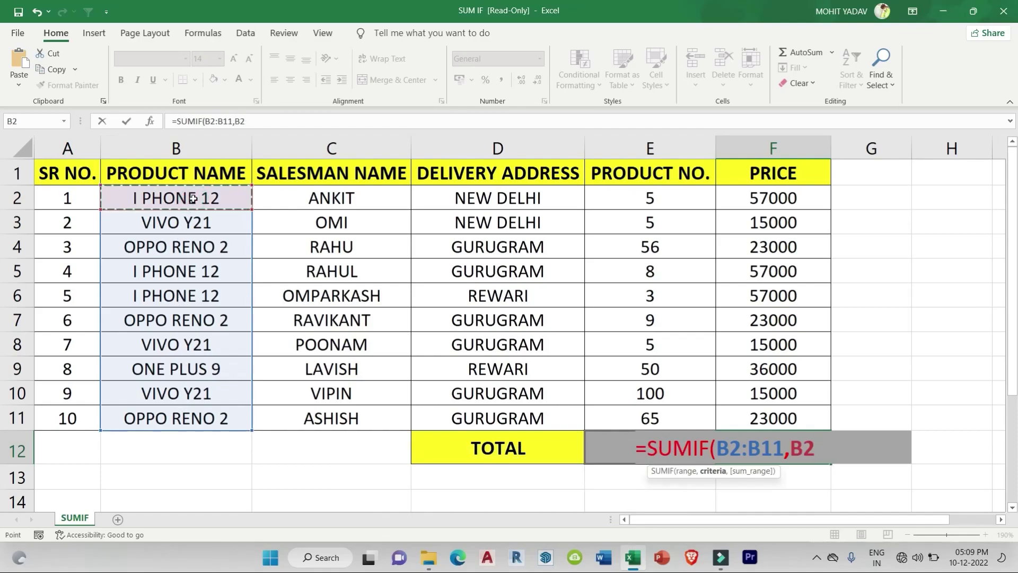
type(",")
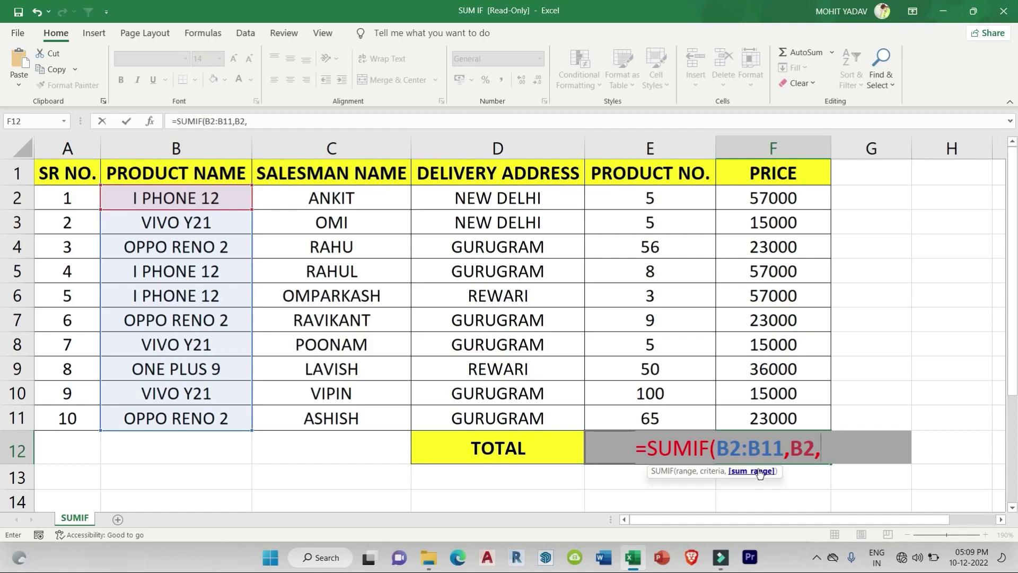
left_click_drag(806, 194, 806, 412)
type(")")
key("Return")
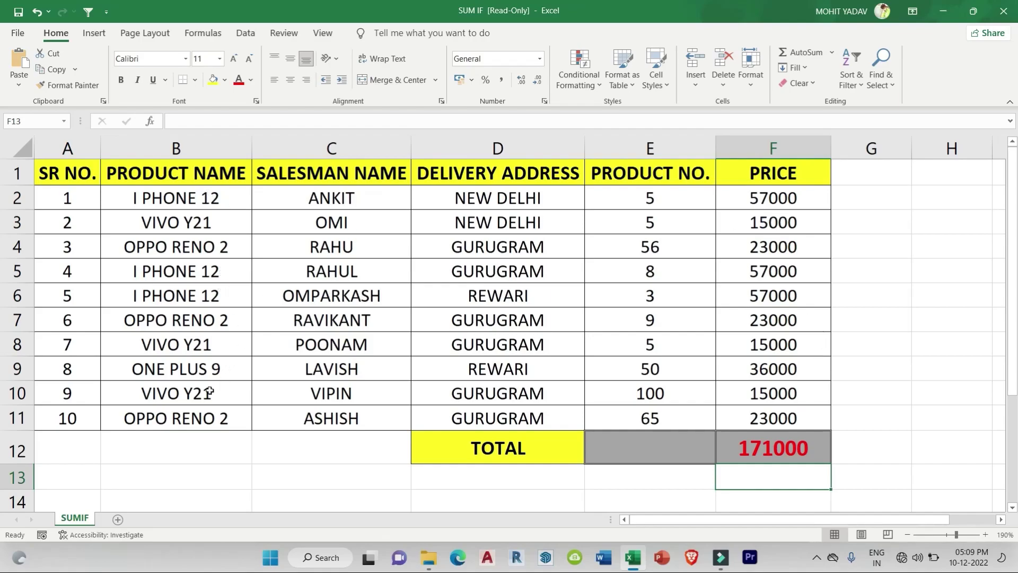
- Copy the I PHONE 12 price from F2 into the helper cells G2 and G5
left_click(818, 197)
key("ctrl+c")
left_click(883, 200)
key("ctrl+v")
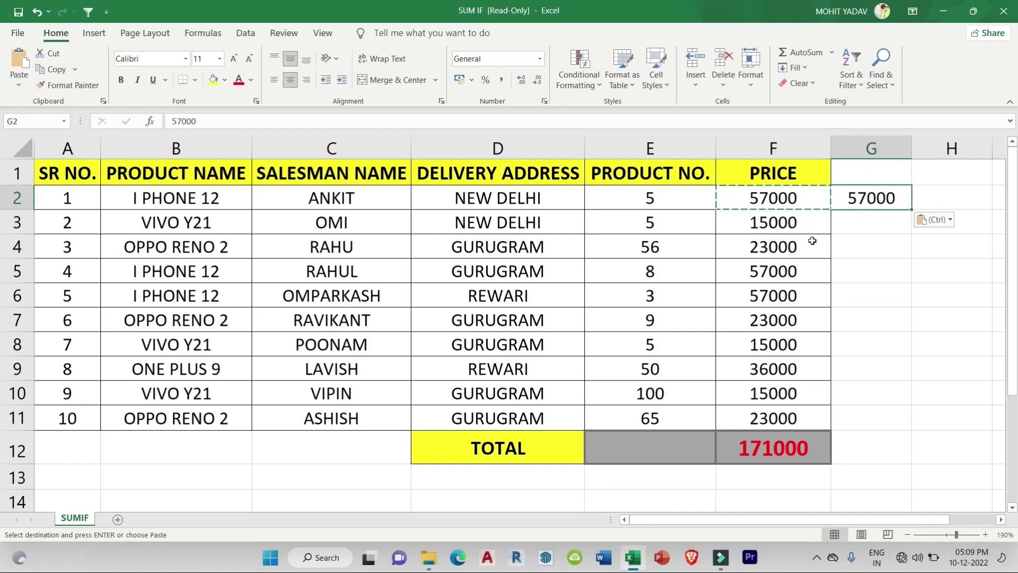
left_click(791, 262)
key("ctrl+v")
left_click(862, 266)
key("ctrl+v")
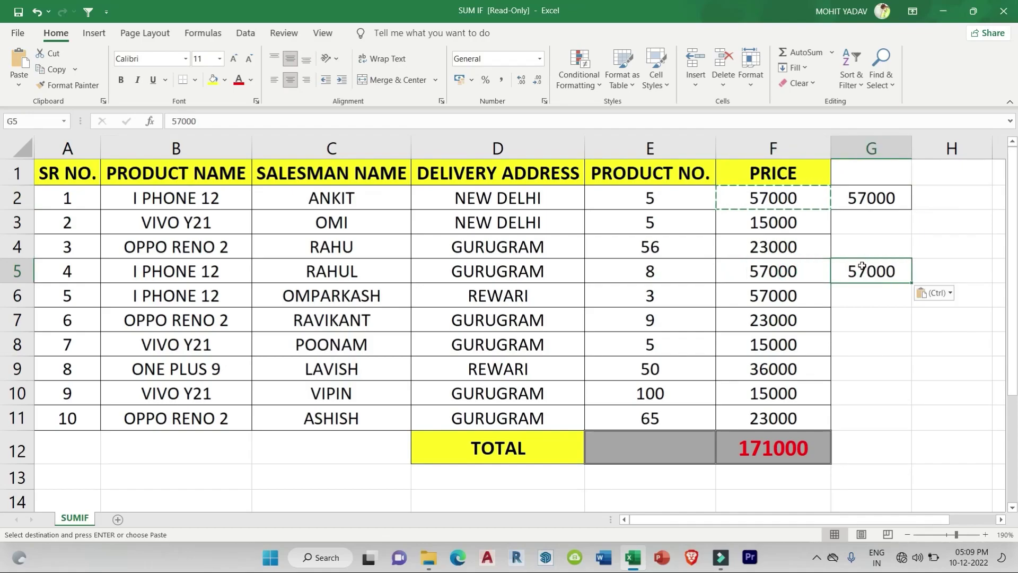
- Copy the I PHONE 12 price from F6 into G6, and select G2:G6 to check their sum
left_click(797, 294)
key("ctrl+v")
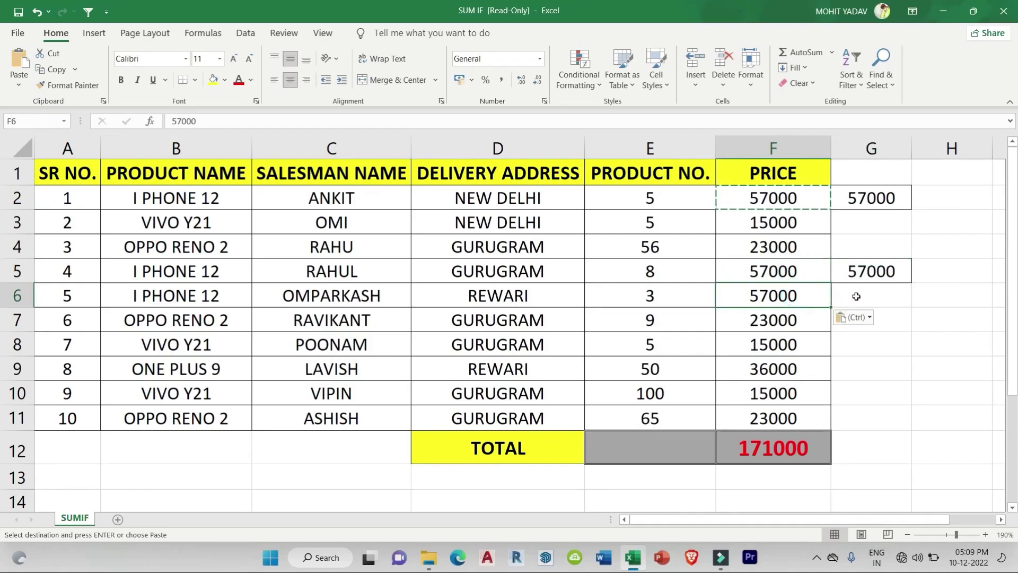
left_click(857, 297)
left_click(803, 295)
key("ctrl+c")
left_click(870, 296)
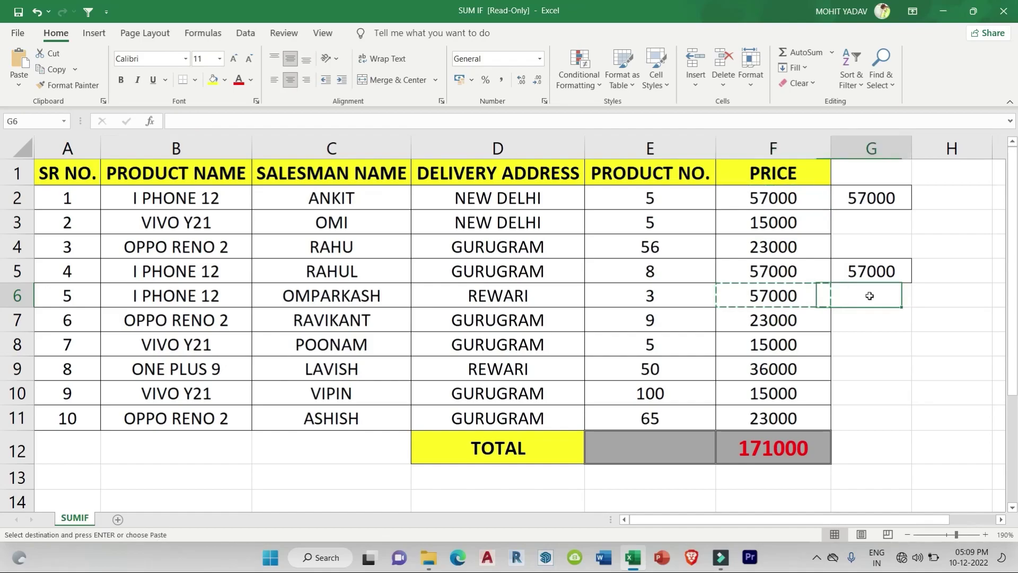
key("ctrl+v")
key("Escape")
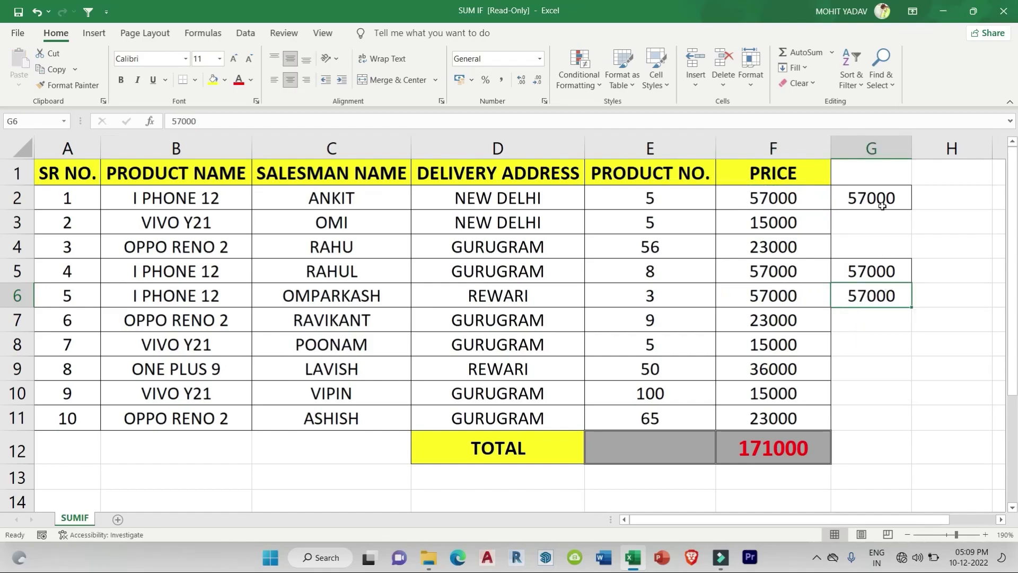
left_click_drag(882, 195, 891, 305)
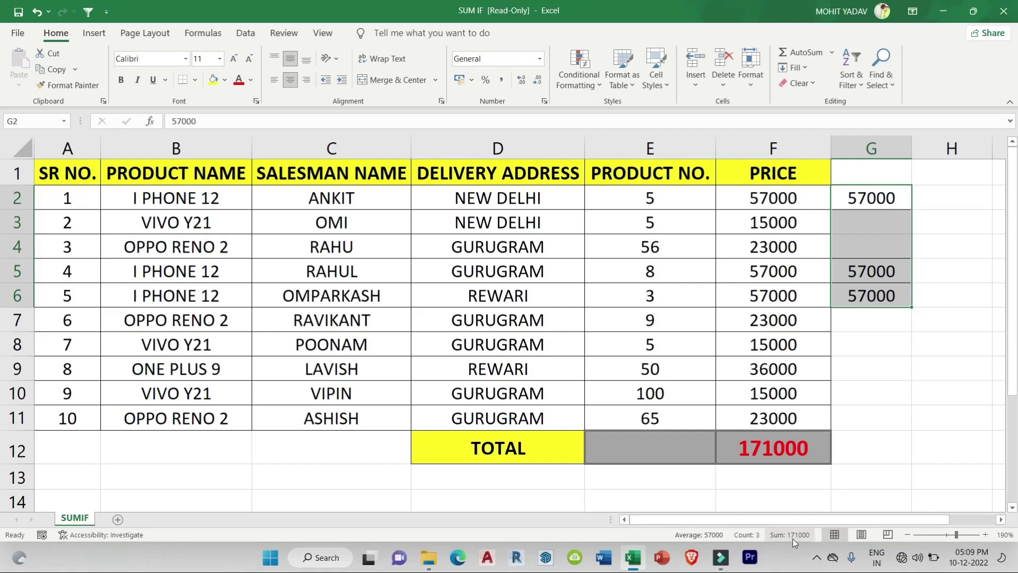
left_click(896, 345)
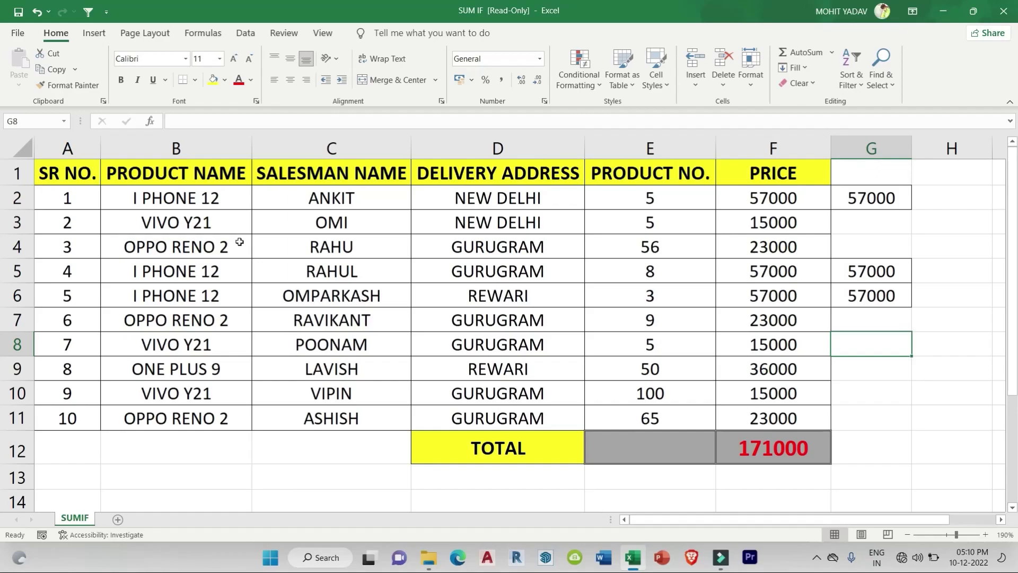
- Enter =SUMIF(B2:B11,B3,E2:E11) in E12 to total the product numbers of the VIVO Y21 rows
left_click(663, 443)
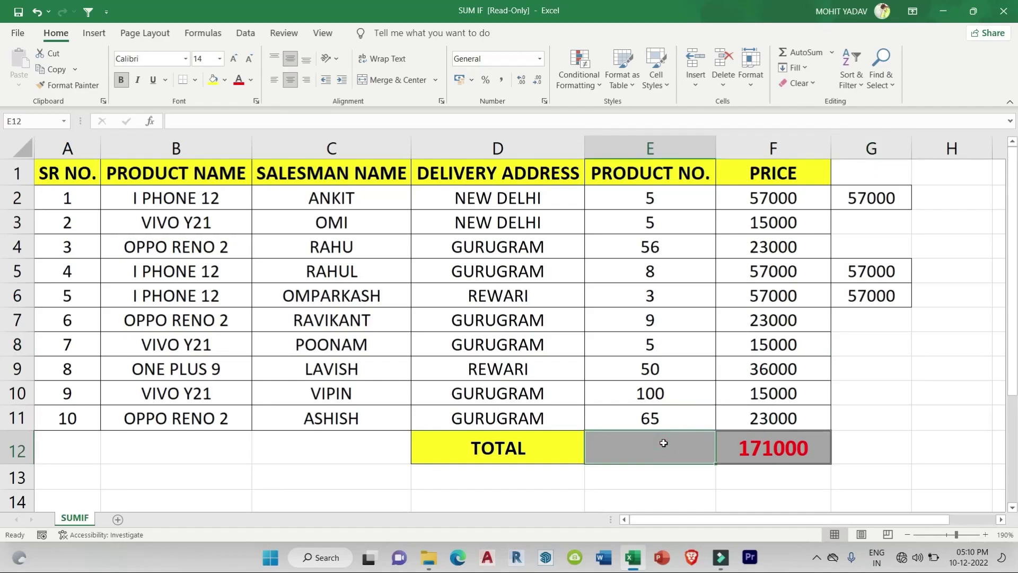
type("=sumif")
key("Tab")
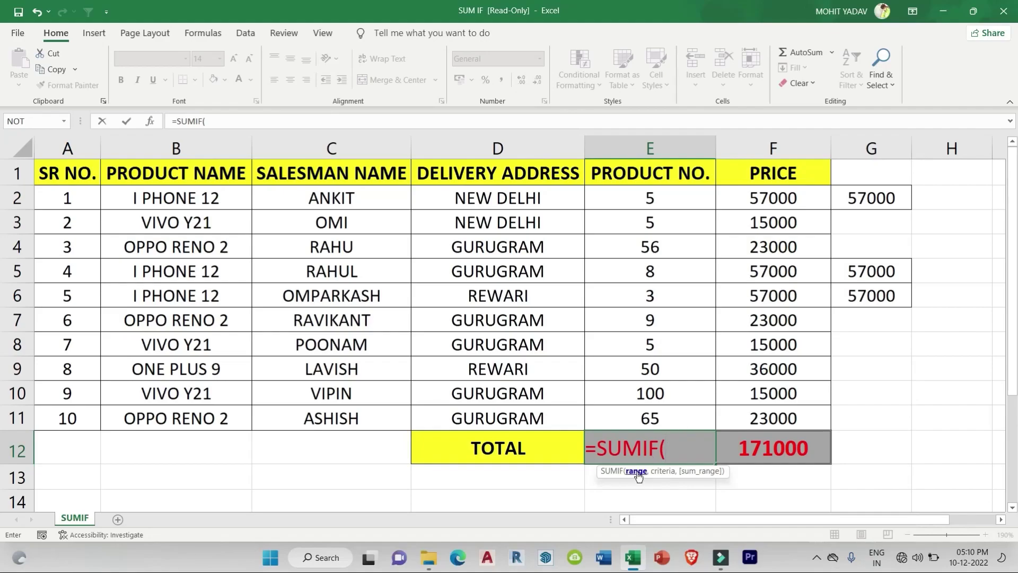
left_click_drag(225, 201, 208, 418)
type(",")
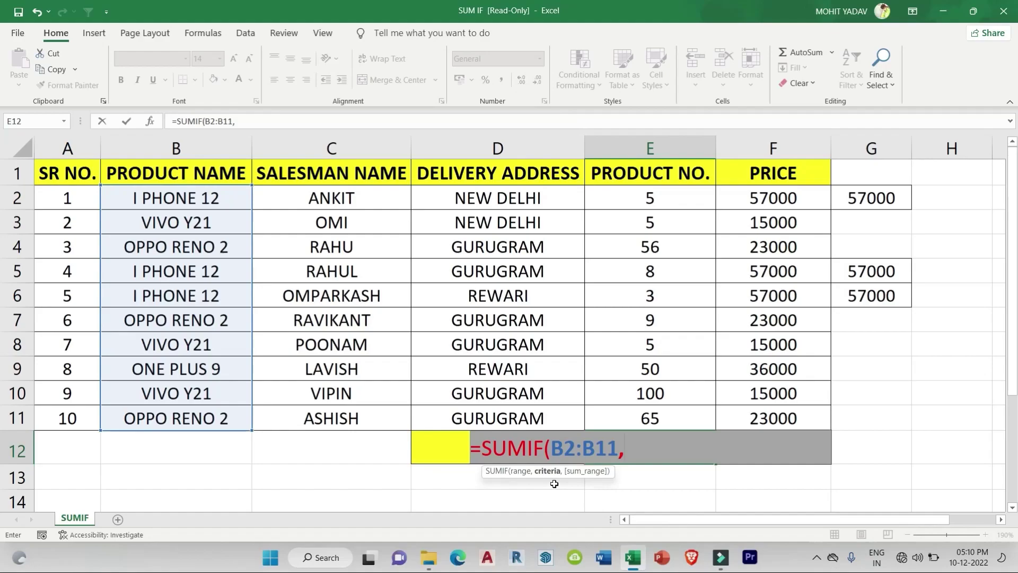
left_click(201, 224)
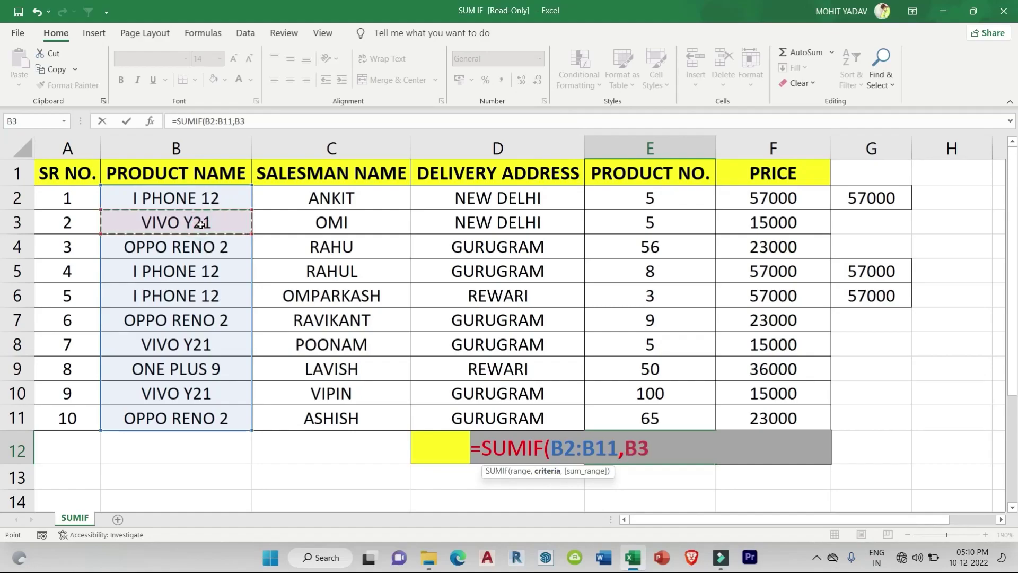
type(",")
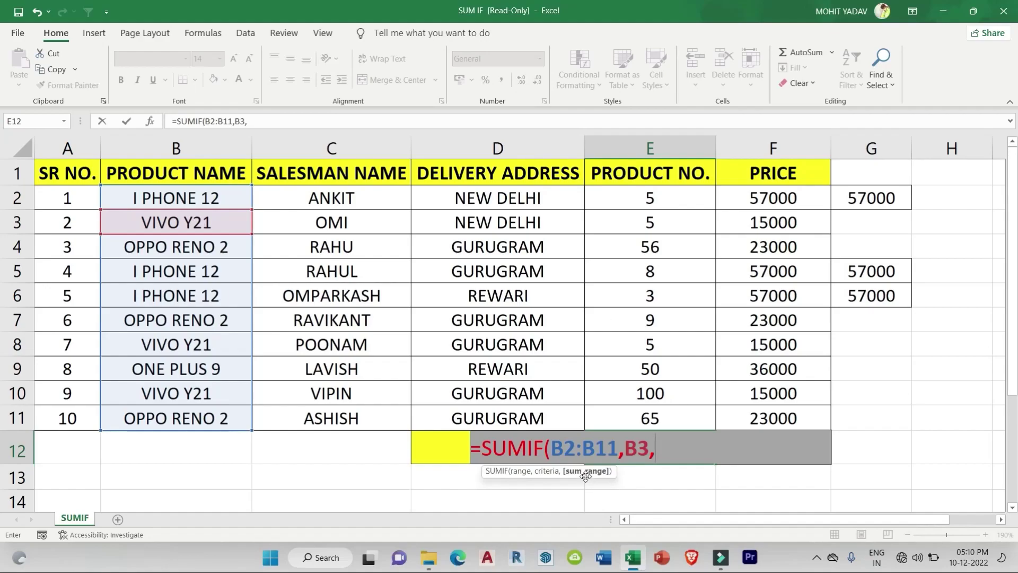
left_click_drag(671, 195, 649, 406)
type(")")
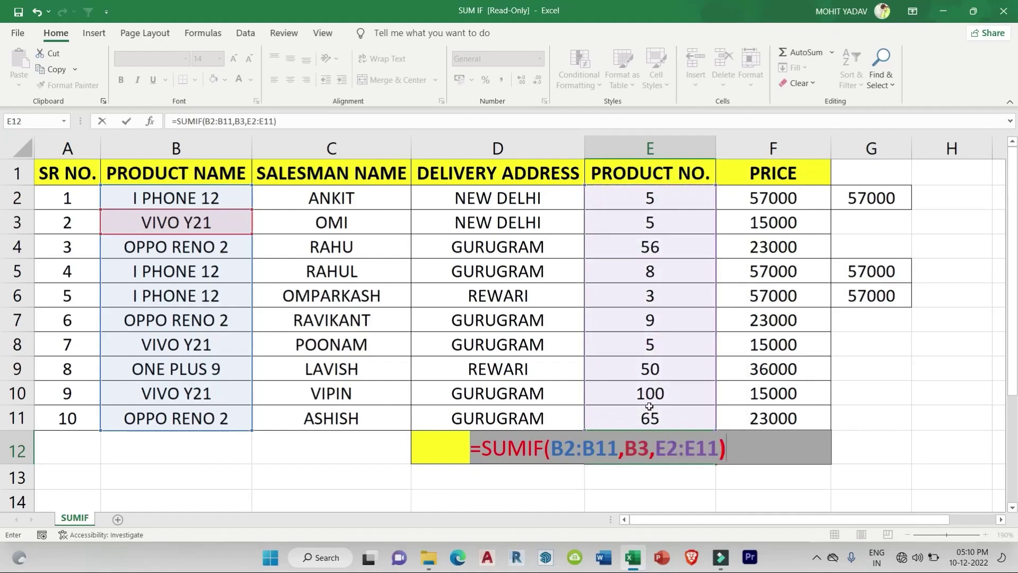
key("Return")
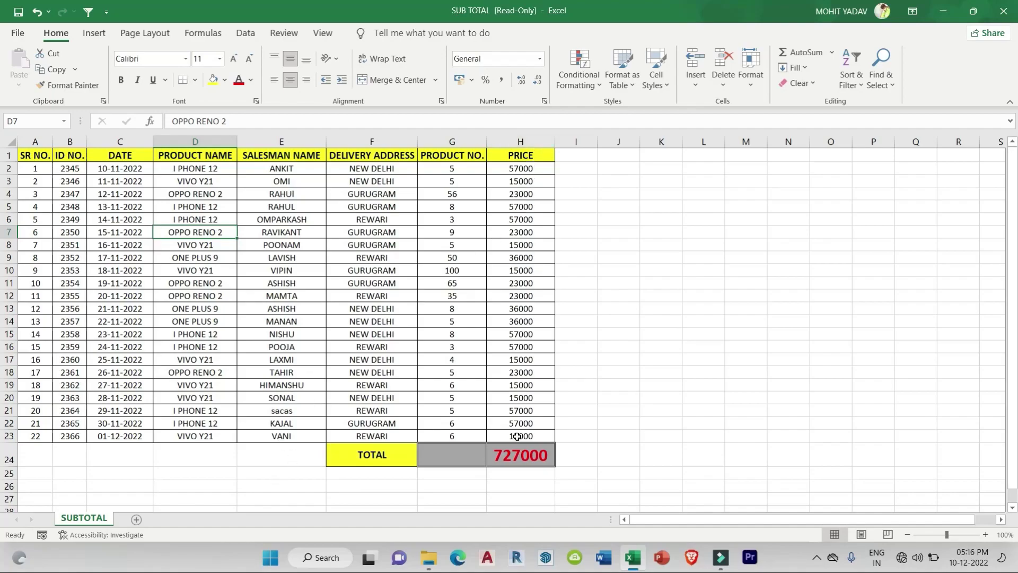
left_click_drag(530, 169, 521, 424)
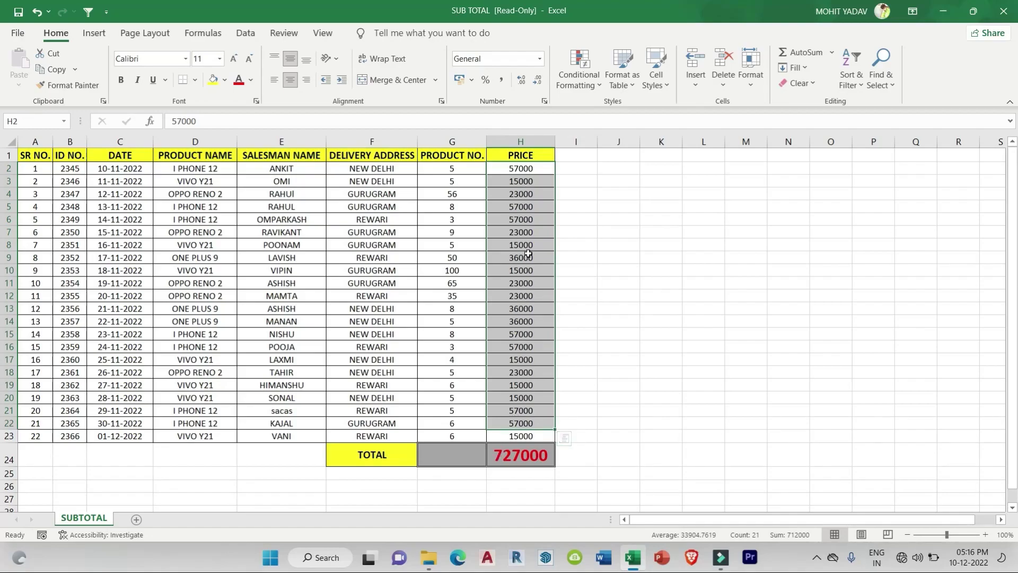
left_click(523, 229)
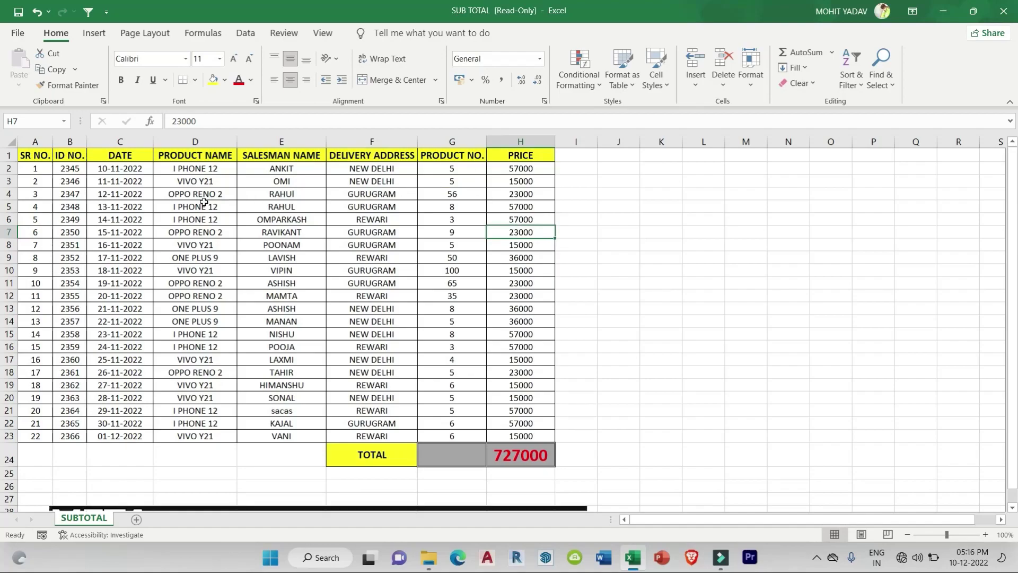
- Turn on filtering for the header row of the sales table on the SUBTOTAL sheet
left_click(199, 155)
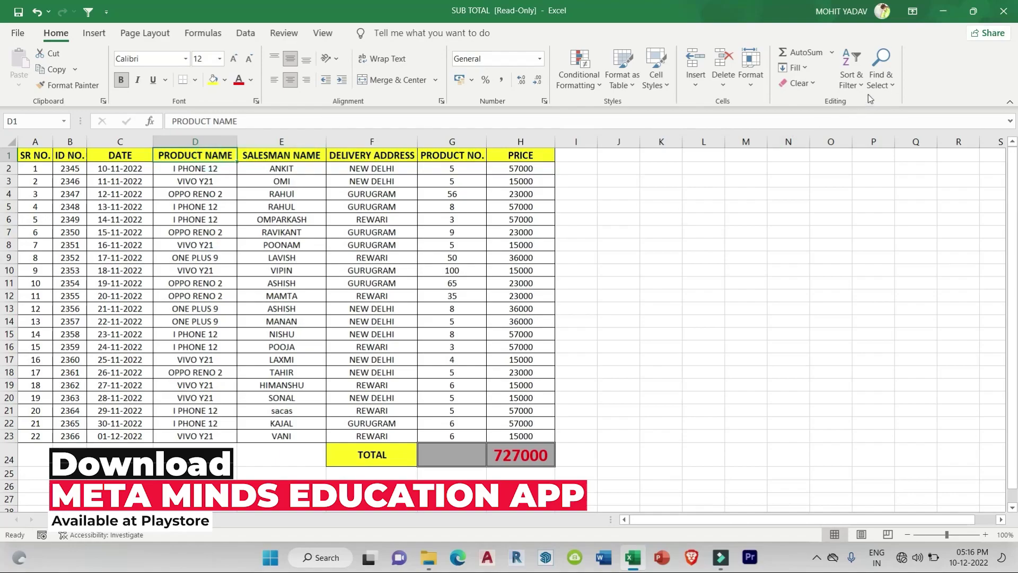
left_click(851, 72)
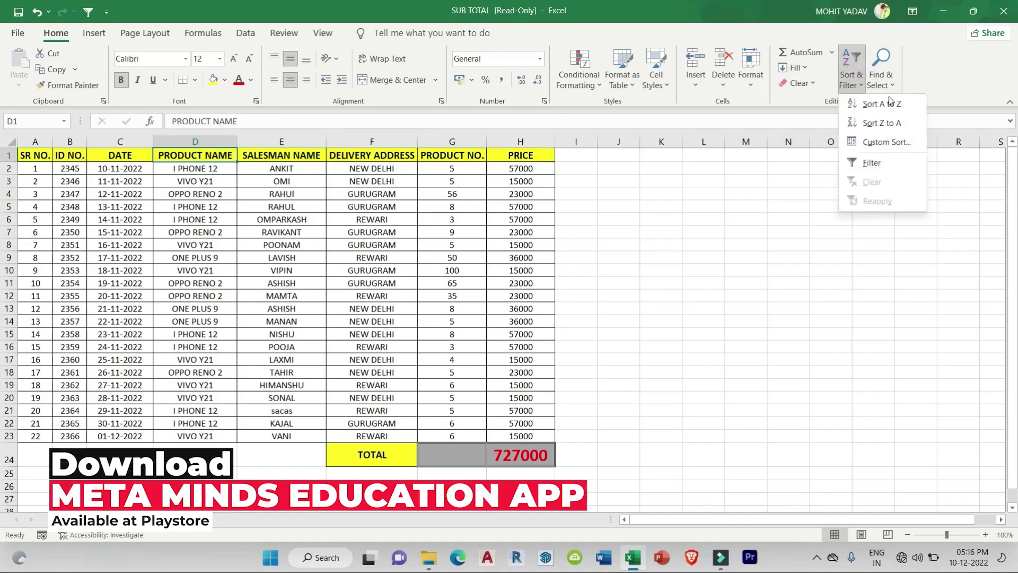
left_click(872, 162)
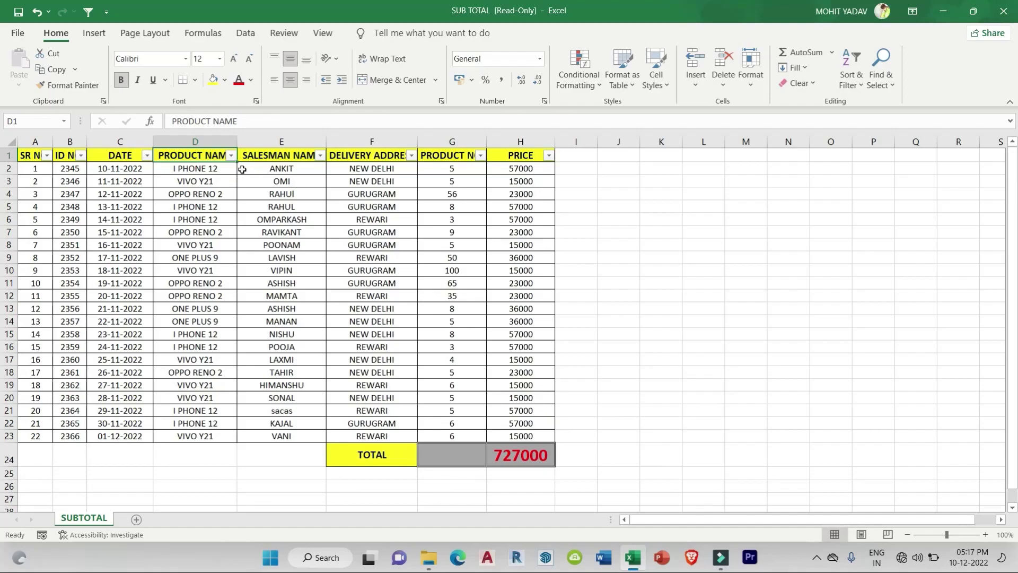
- Filter the PRODUCT NAME column to show only the I PHONE 12 rows
left_click(231, 154)
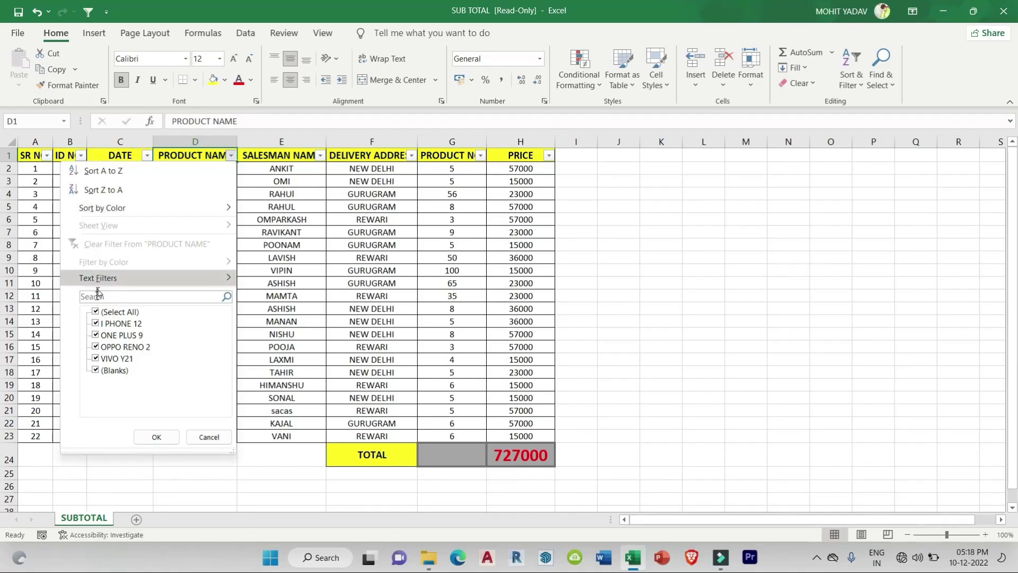
left_click(96, 312)
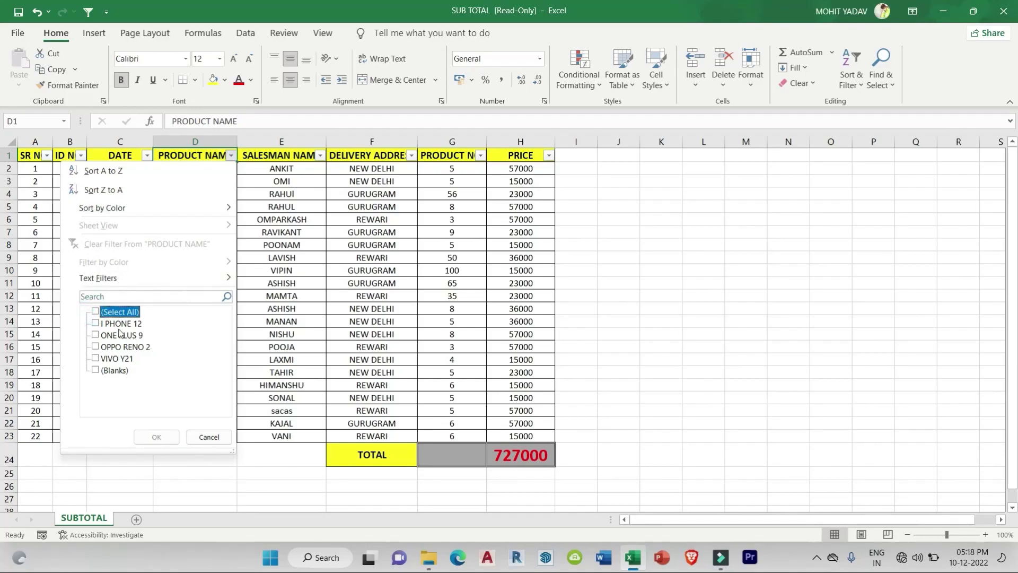
left_click(96, 323)
left_click(156, 436)
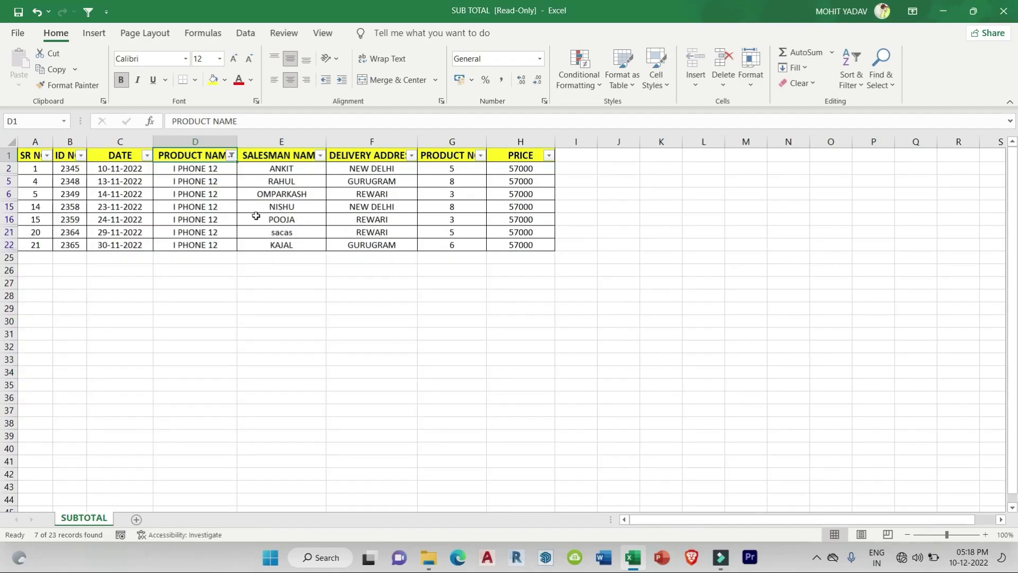
left_click_drag(212, 169, 203, 236)
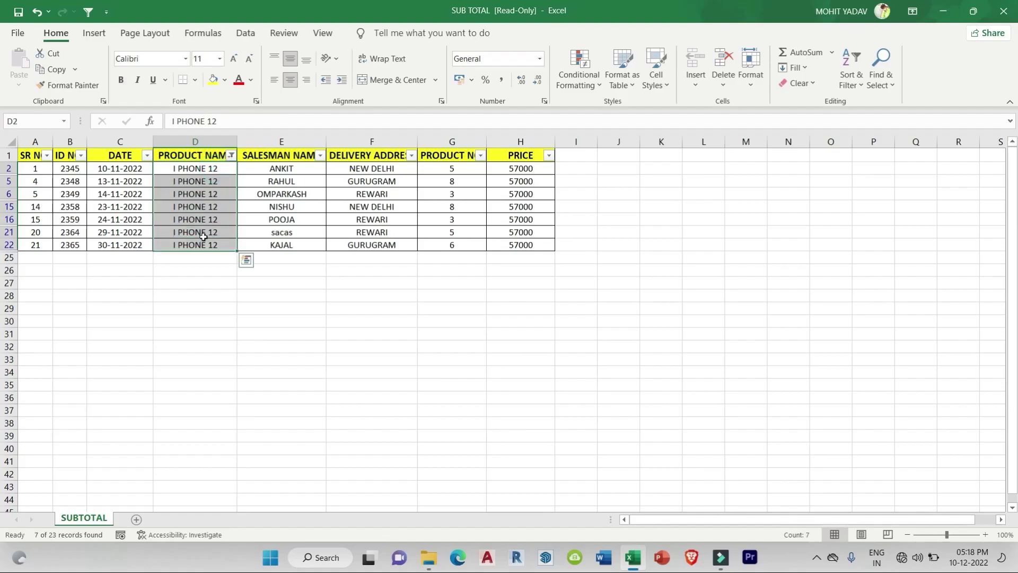
left_click(494, 260)
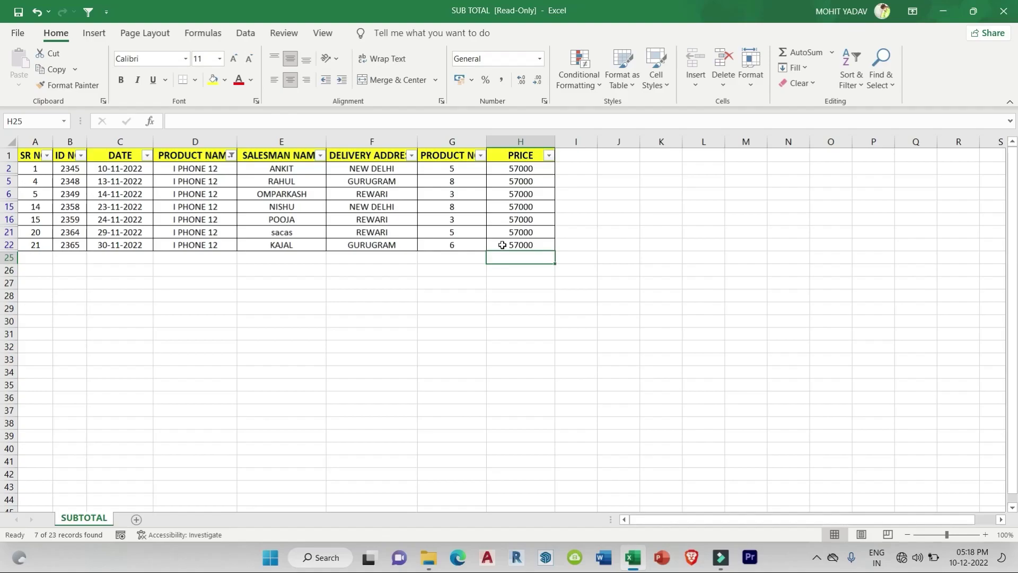
- Clear the I PHONE 12 filter from the PRODUCT NAME column to show all sales rows
left_click(231, 155)
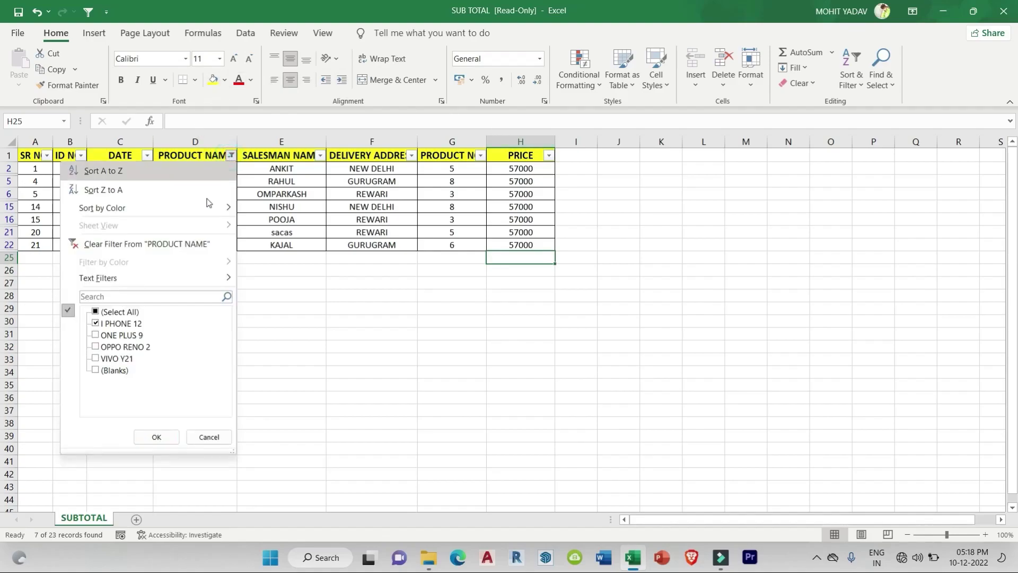
left_click(159, 245)
left_click(676, 383)
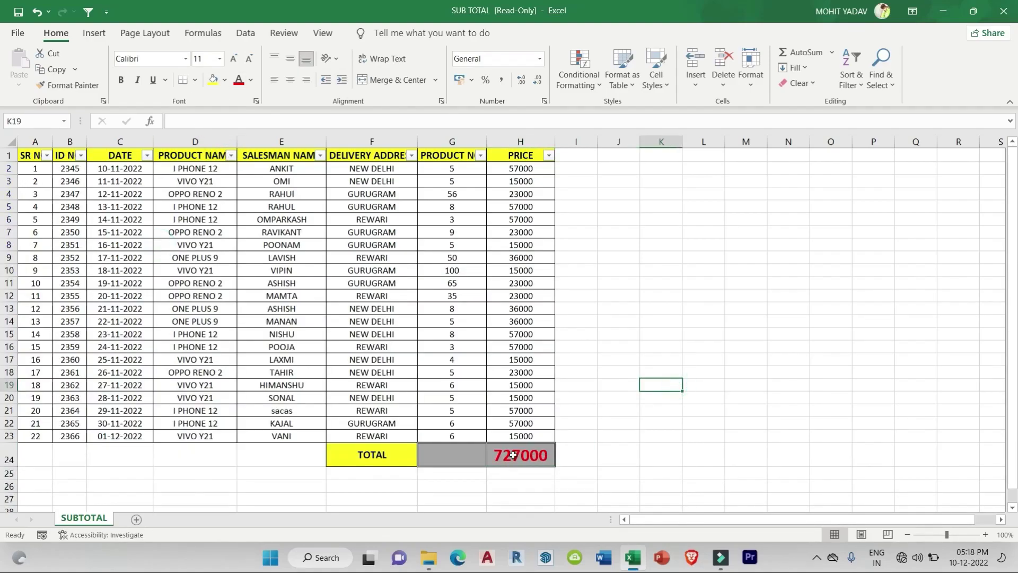
- Replace the PRICE total in H24 with =SUBTOTAL(9,H2:H23), using function 9 - SUM
left_click(509, 462)
key("Delete")
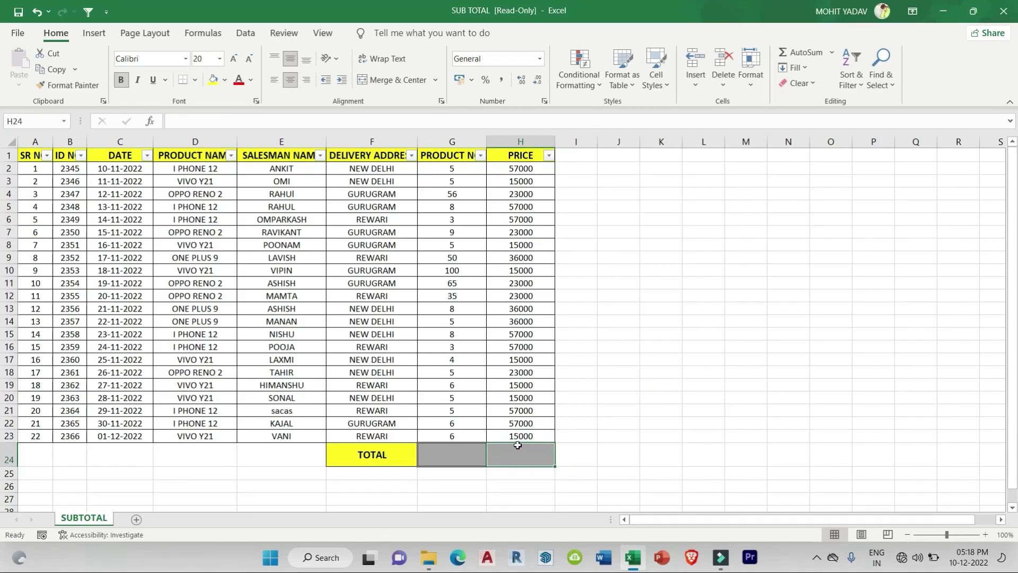
type("=subt")
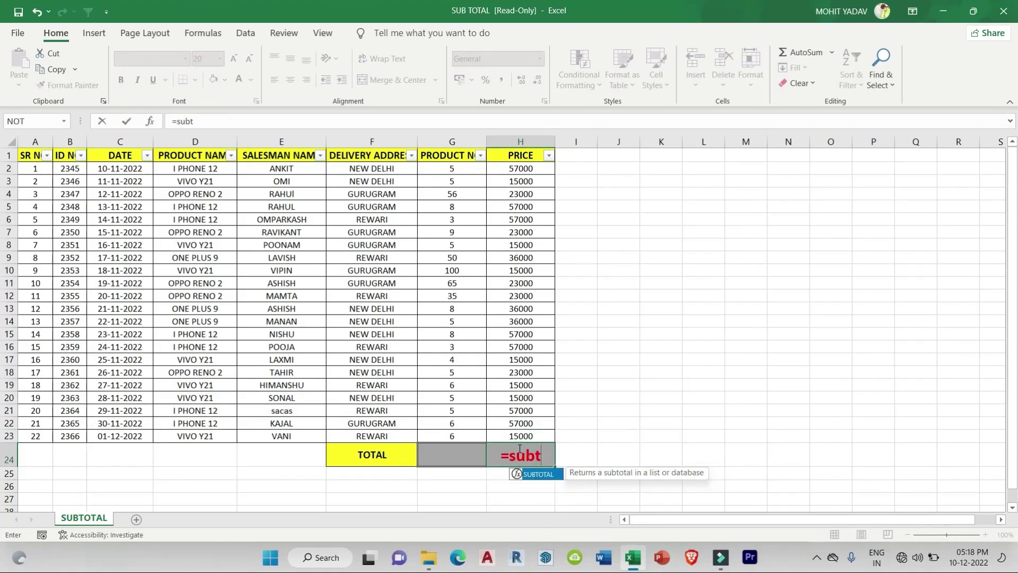
key("Tab")
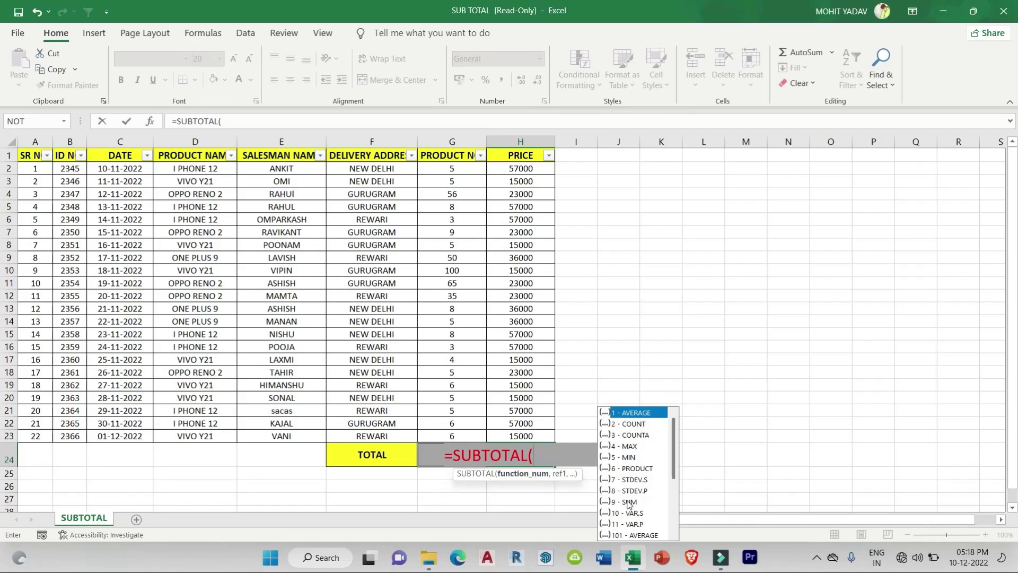
key("Down")
key("Down")
key("Down")
key("Down")
key("Down")
key("Down")
key("Down")
key("Down")
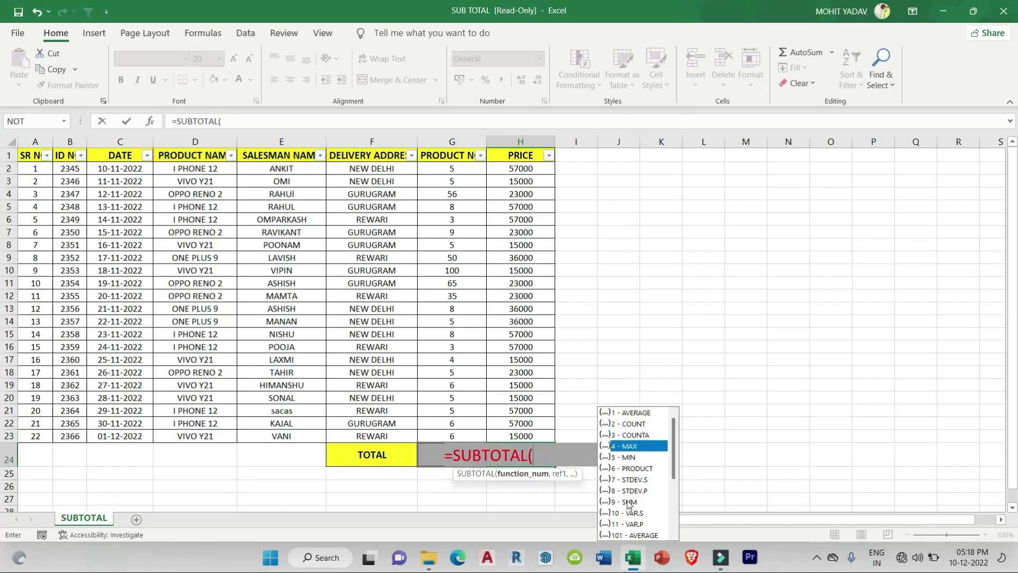
double_click(628, 502)
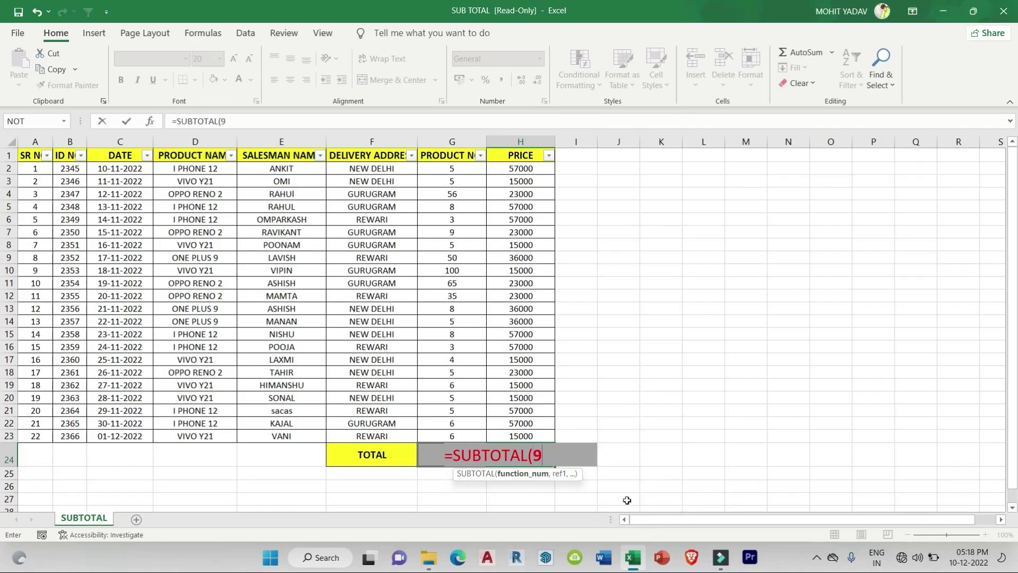
type(",")
left_click_drag(534, 168, 530, 431)
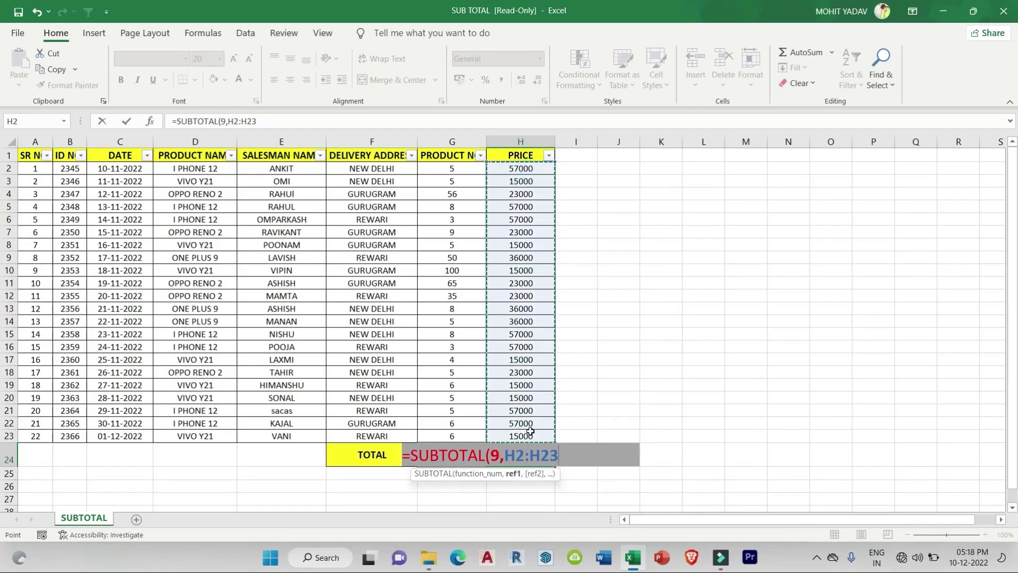
type(")")
key("Return")
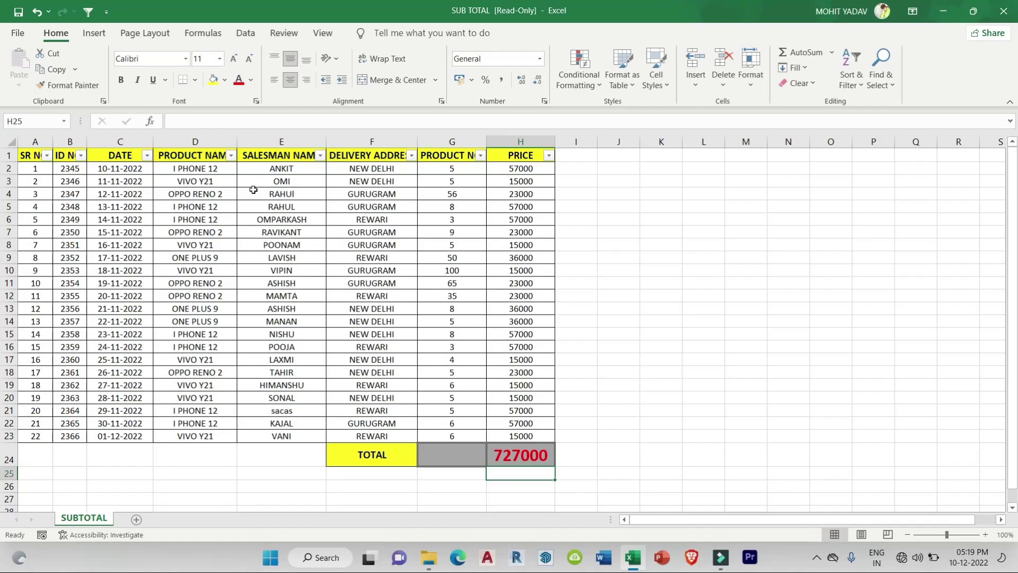
- Filter the PRODUCT NAME column to only I PHONE 12 to test the subtotal in H24
left_click(231, 155)
left_click(120, 312)
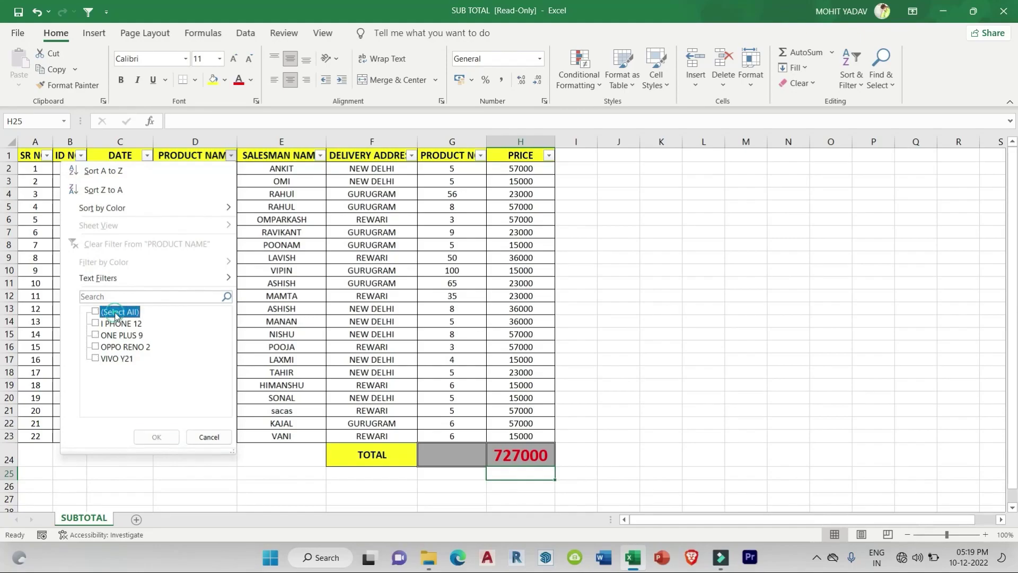
left_click(118, 323)
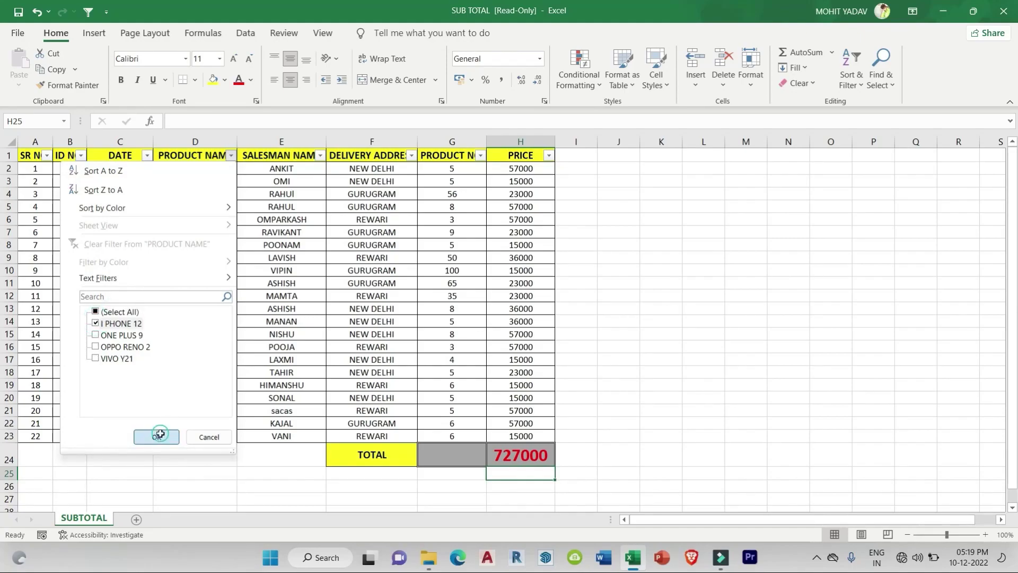
left_click(159, 436)
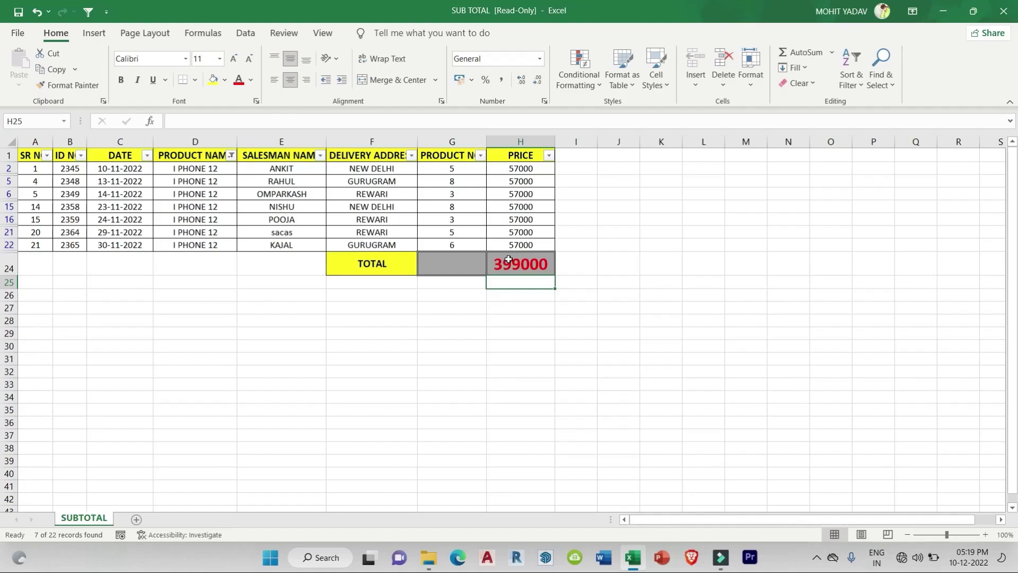
- Switch the PRODUCT NAME filter from I PHONE 12 to VIVO Y21
left_click(231, 155)
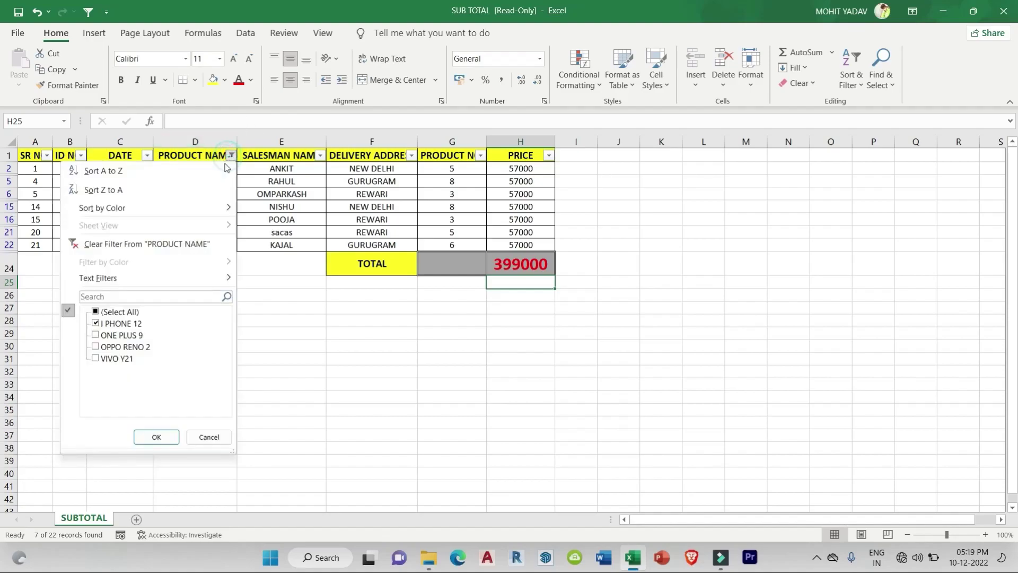
left_click(96, 323)
left_click(96, 359)
left_click(157, 437)
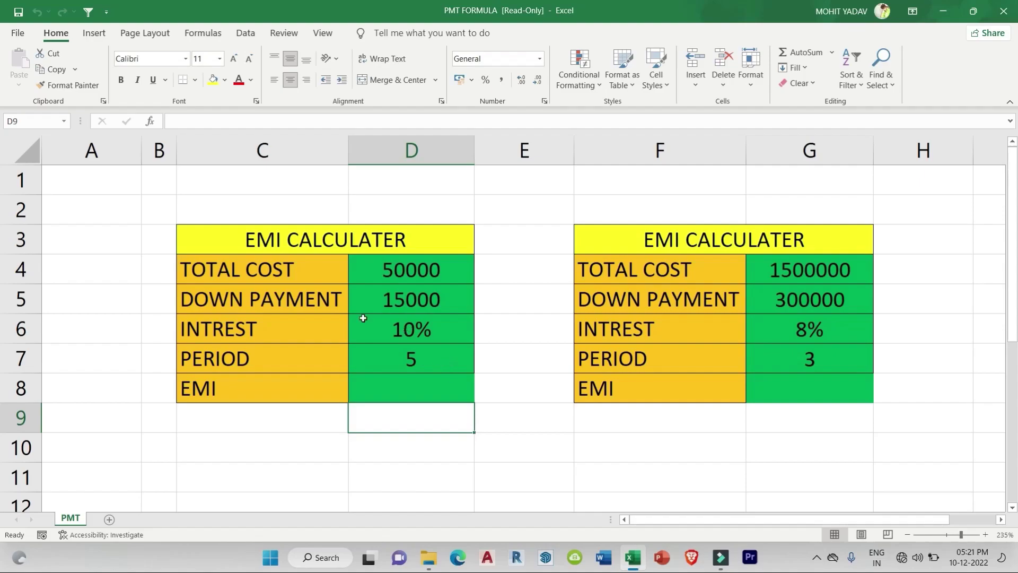
left_click_drag(300, 231, 412, 390)
left_click_drag(637, 239, 773, 361)
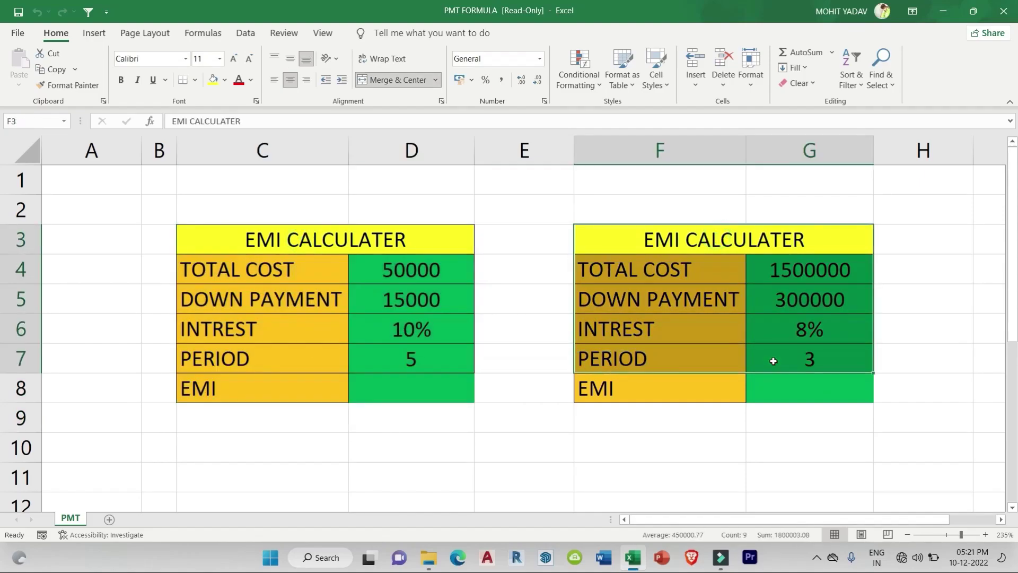
left_click(408, 275)
left_click(832, 278)
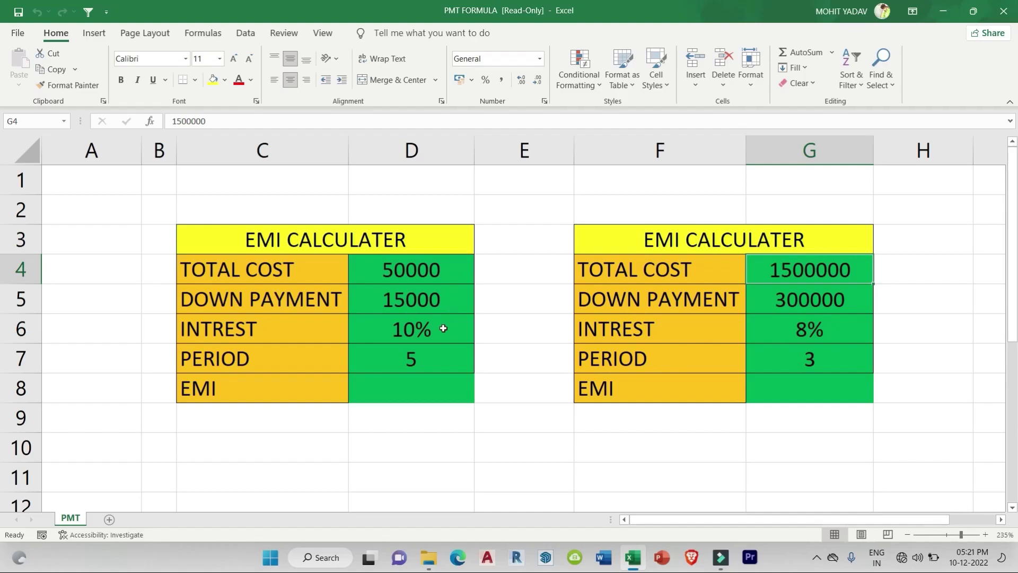
- Set the PERIOD in D7 of the first EMI table to 3
left_click(434, 359)
type("3")
key("Return")
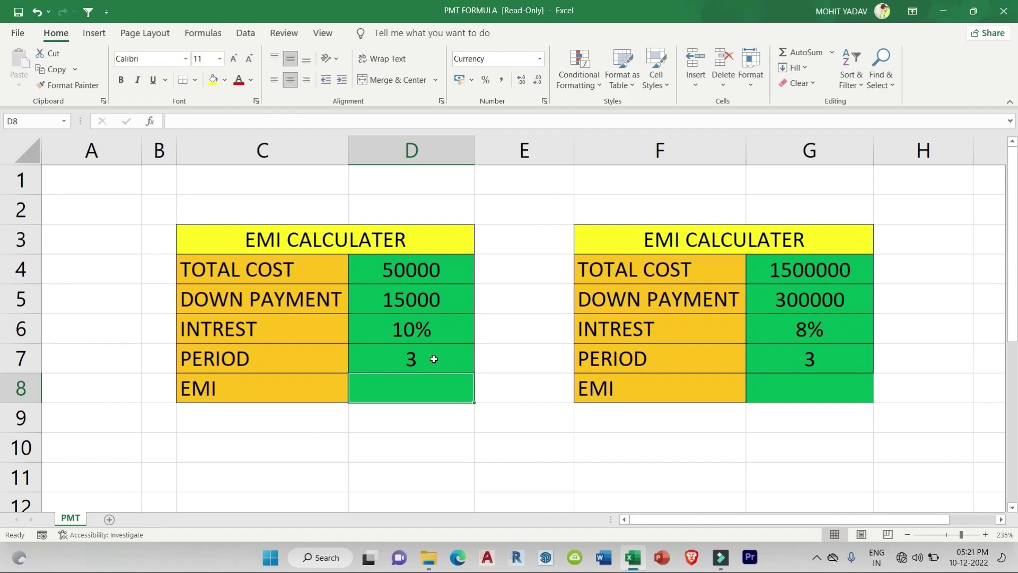
- Enter =PMT(D6/12,D7*12,D4-D5) in D8 to calculate the monthly EMI for the first table
type("=pmt")
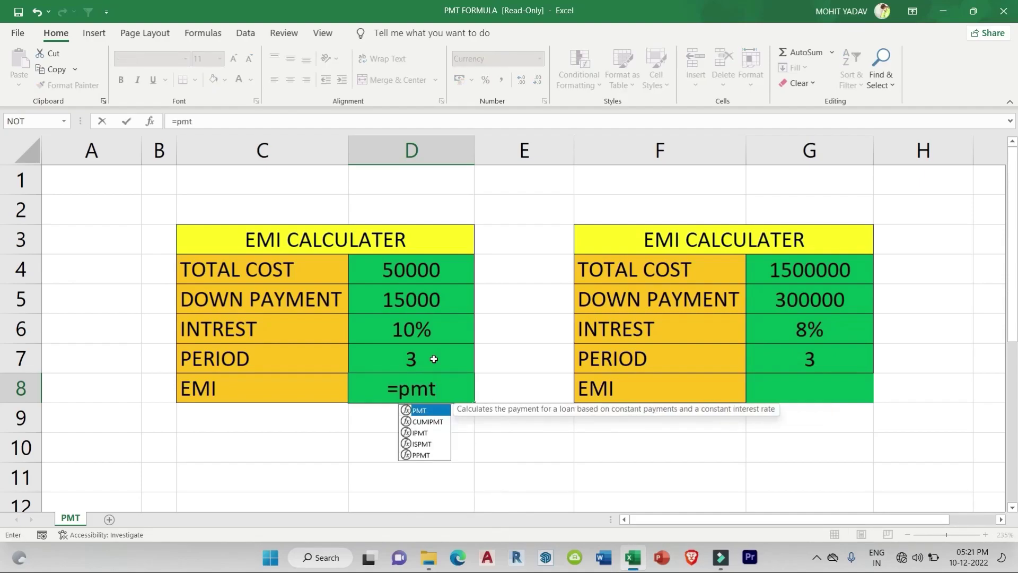
key("Tab")
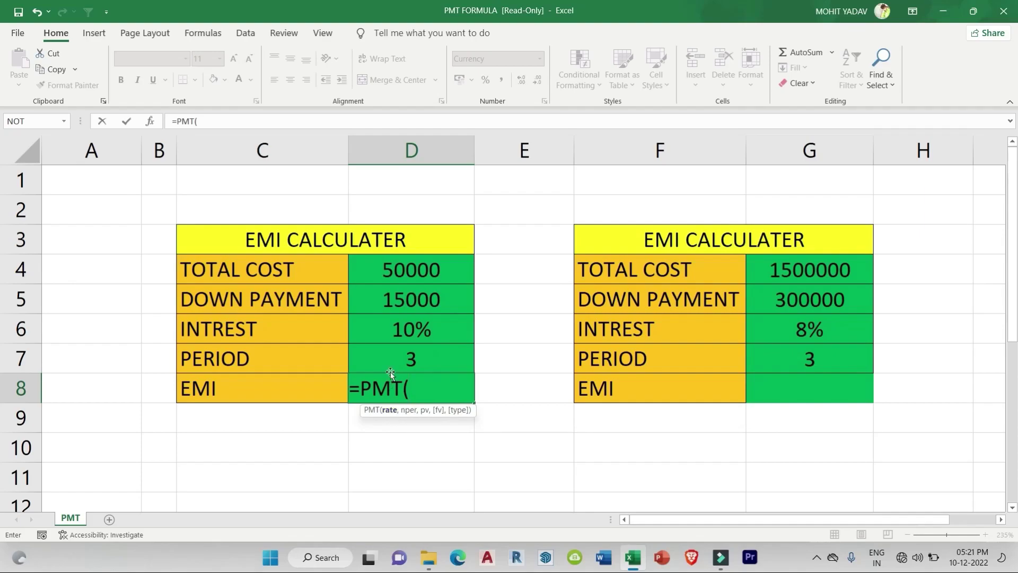
left_click(399, 332)
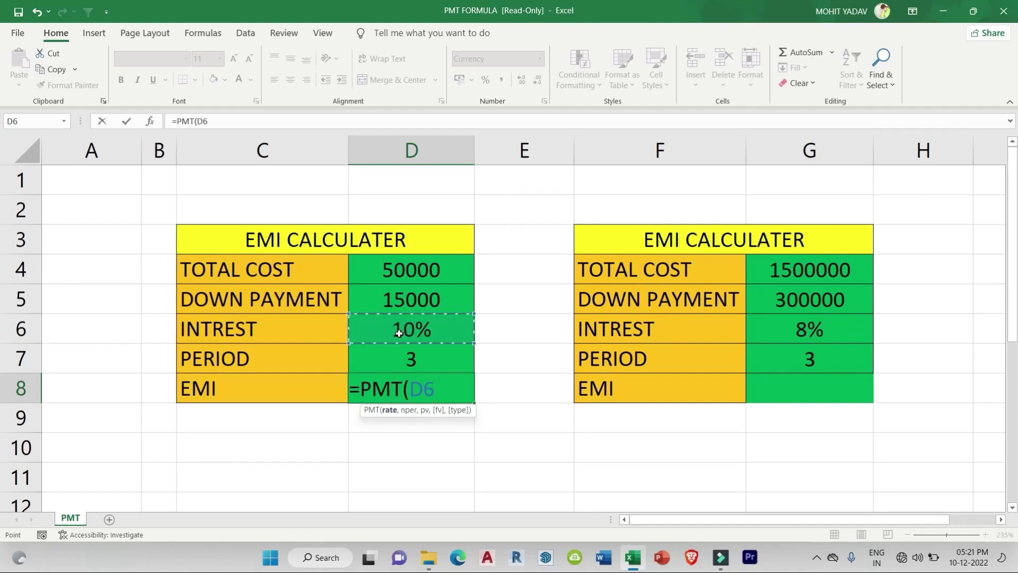
type("/12")
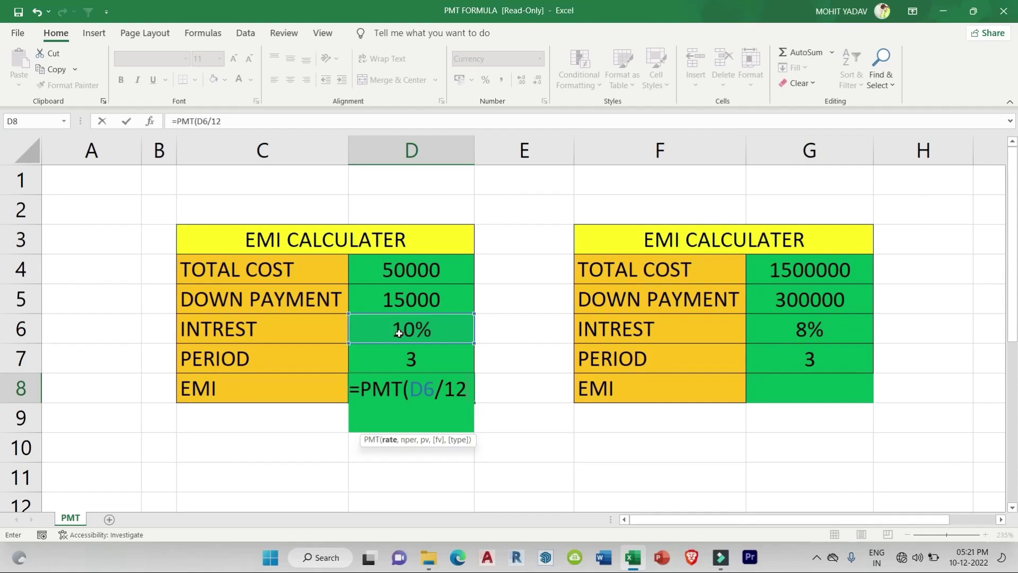
type(",")
left_click(418, 358)
type("*12")
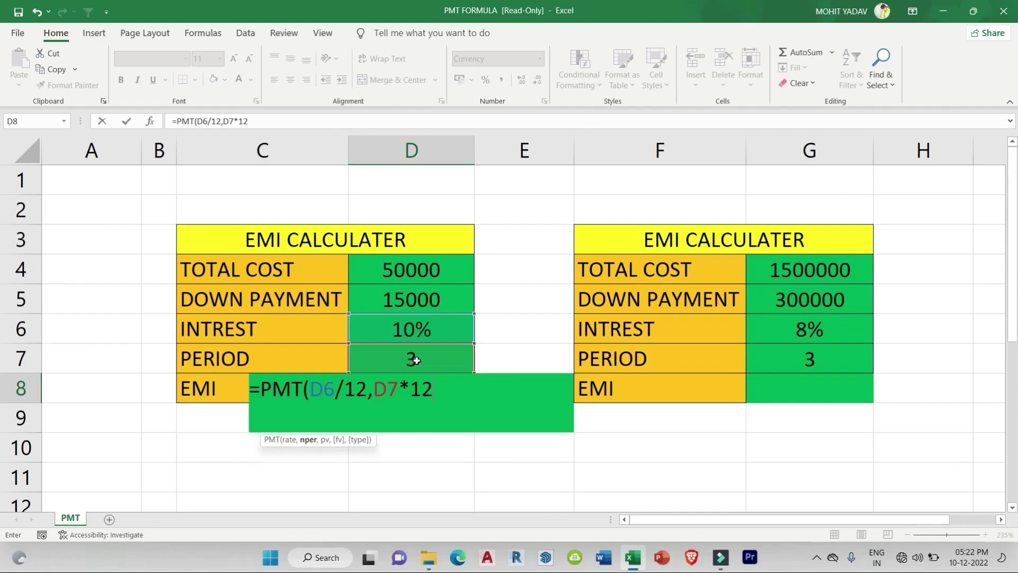
type(",")
left_click(428, 271)
type("-")
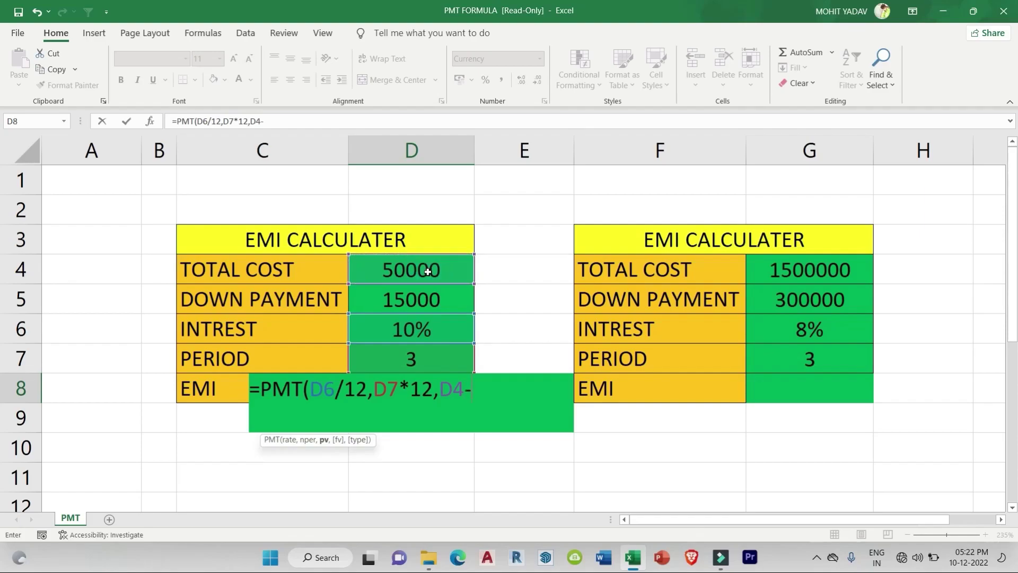
left_click(429, 297)
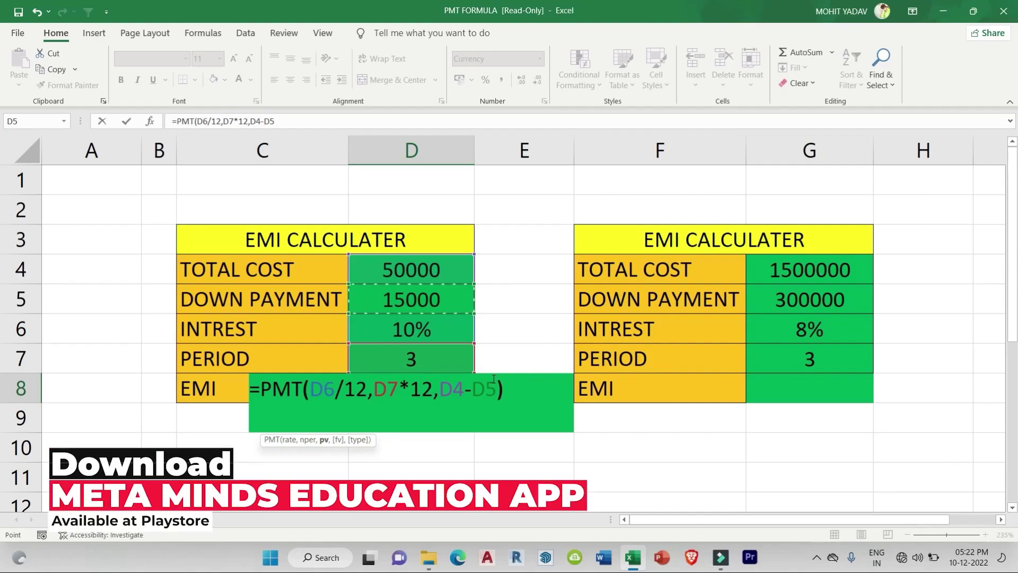
key("Return")
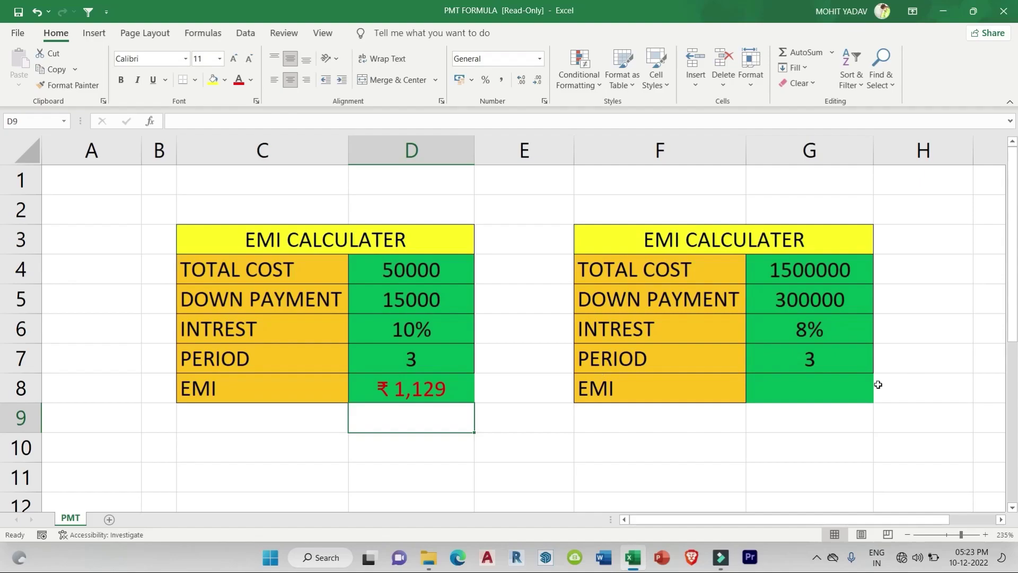
- Enter =PMT(G6/12,G7*12,G4-G5) in G8 to calculate the EMI for the second table
left_click(846, 385)
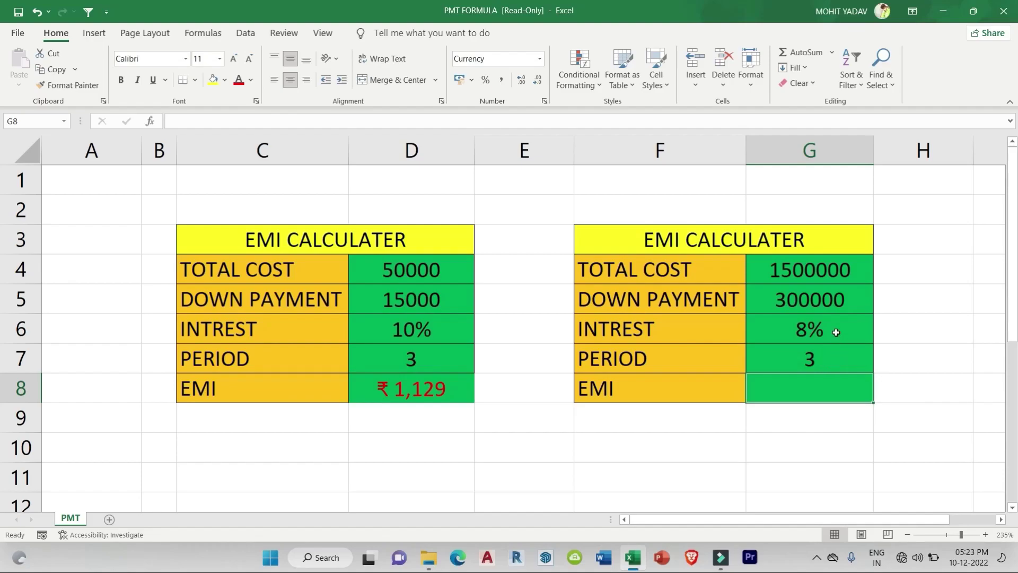
type("=pmt")
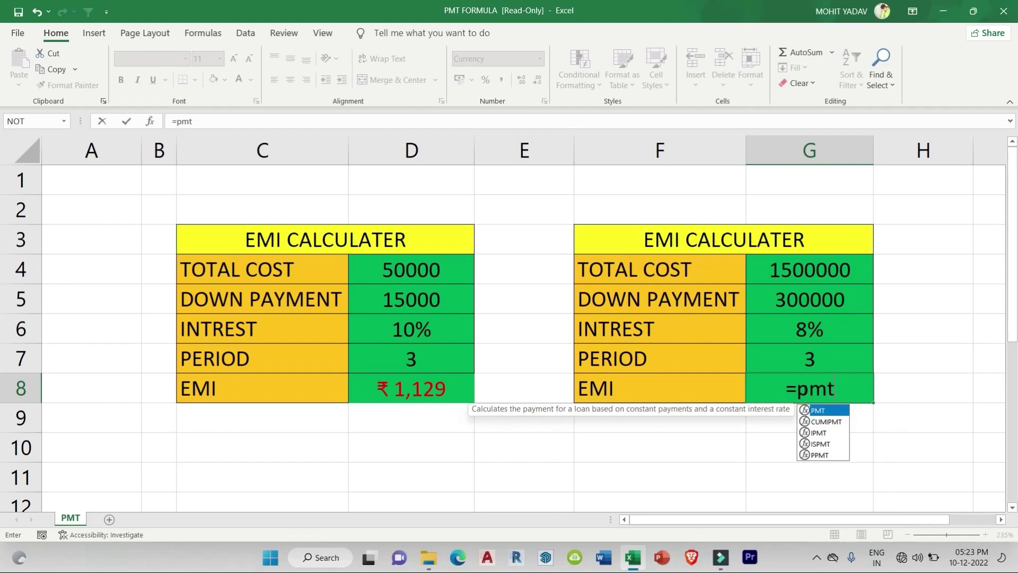
key("Tab")
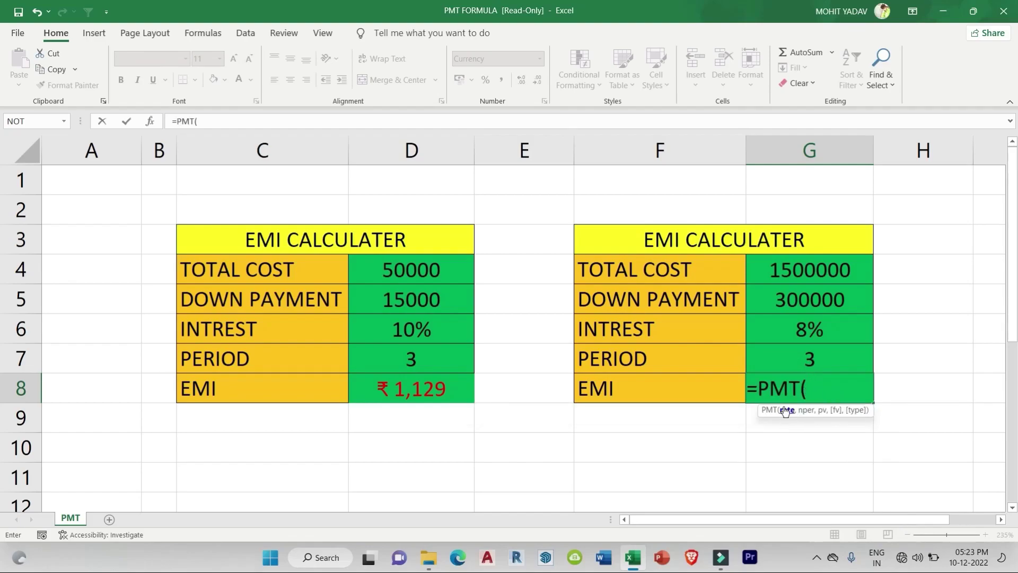
left_click(814, 328)
type("/12,")
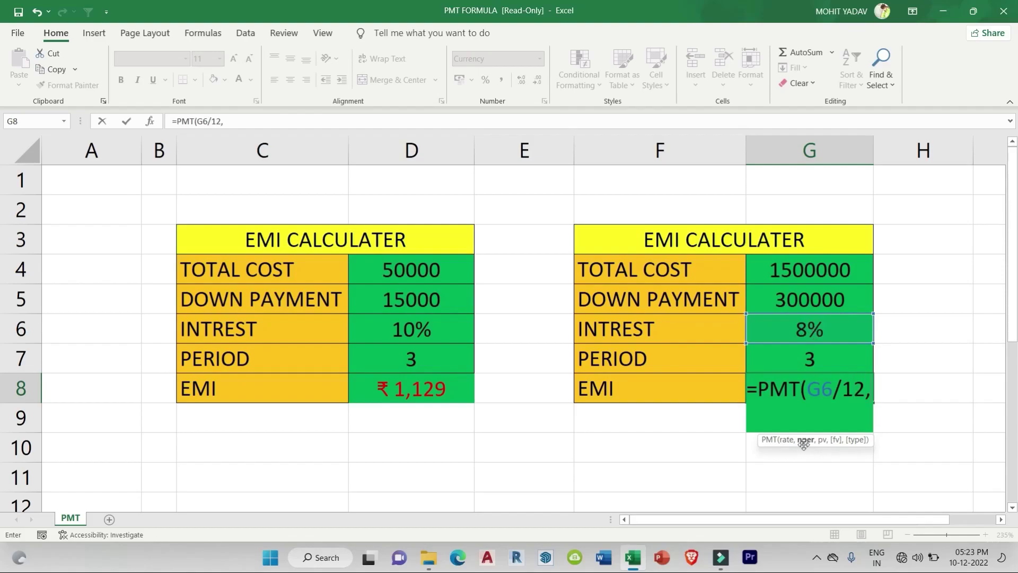
left_click(783, 359)
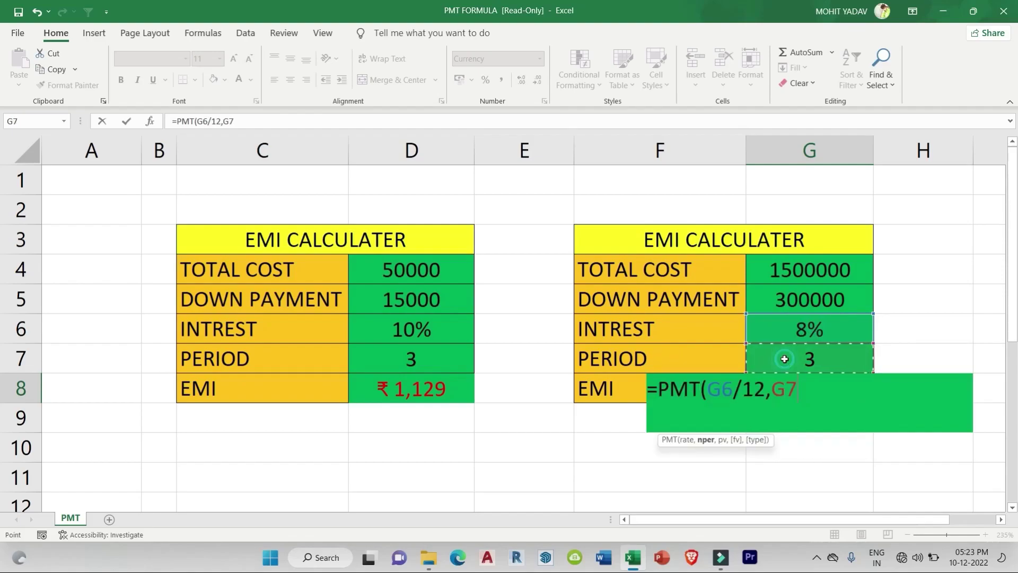
type("*12,")
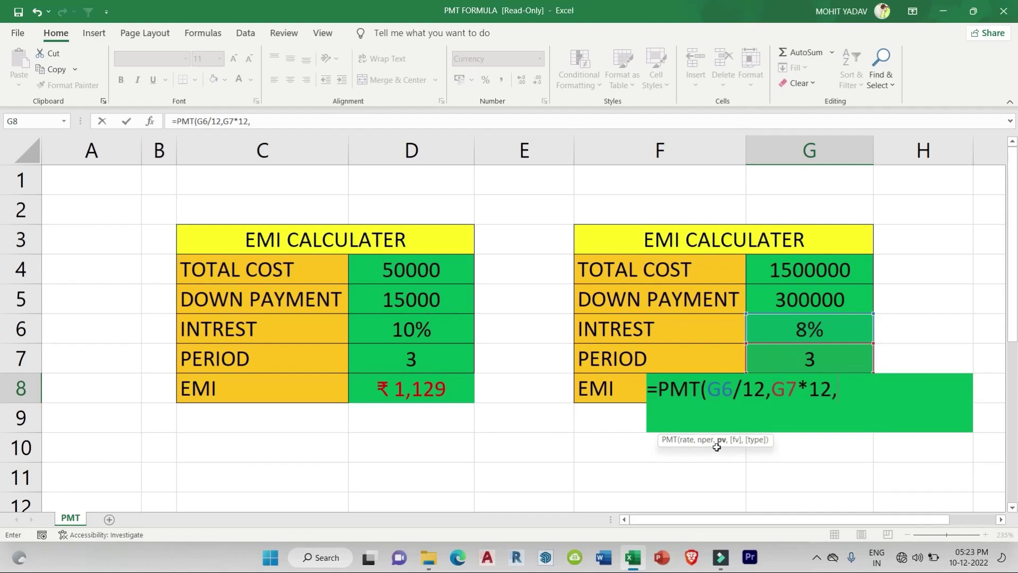
left_click(786, 274)
type("-")
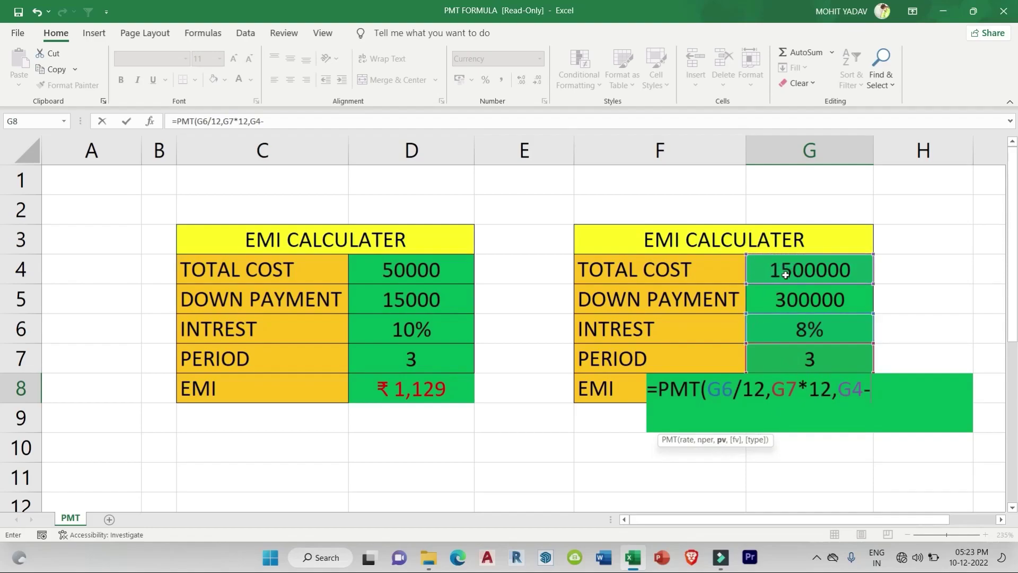
left_click(787, 298)
type(")")
key("BackSpace")
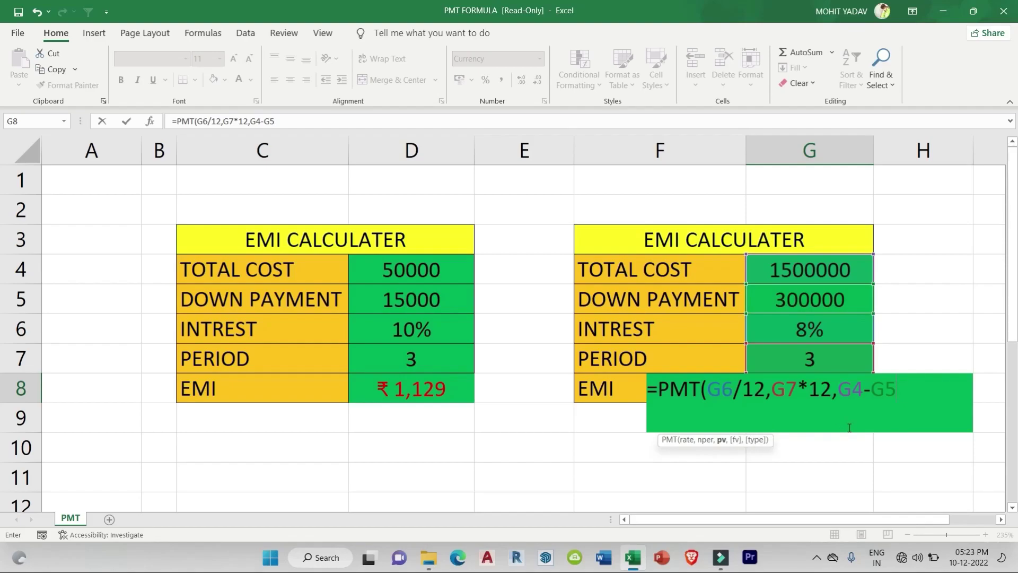
type(")")
key("Return")
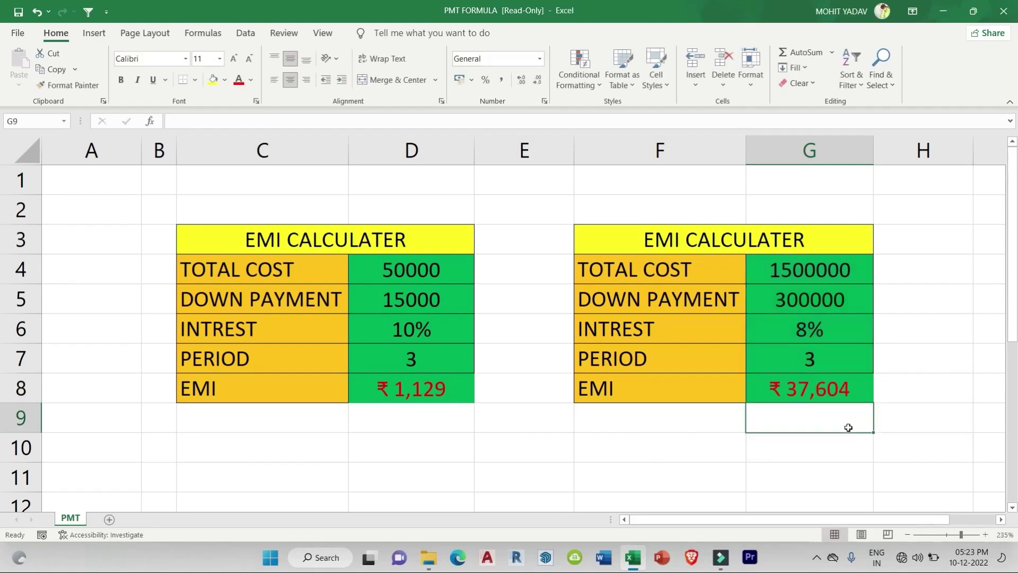
left_click(840, 387)
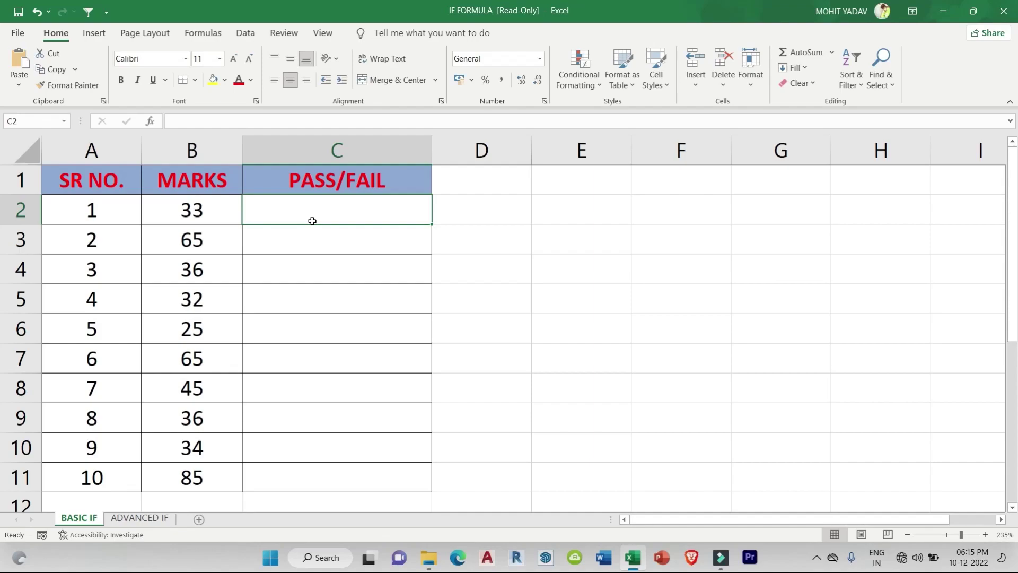
left_click_drag(312, 221, 312, 477)
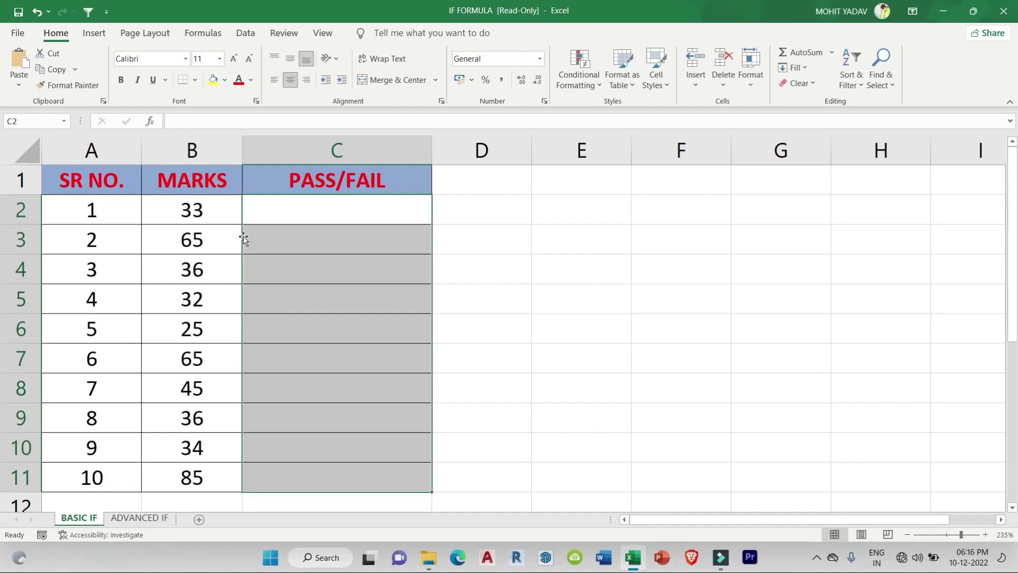
left_click(229, 221)
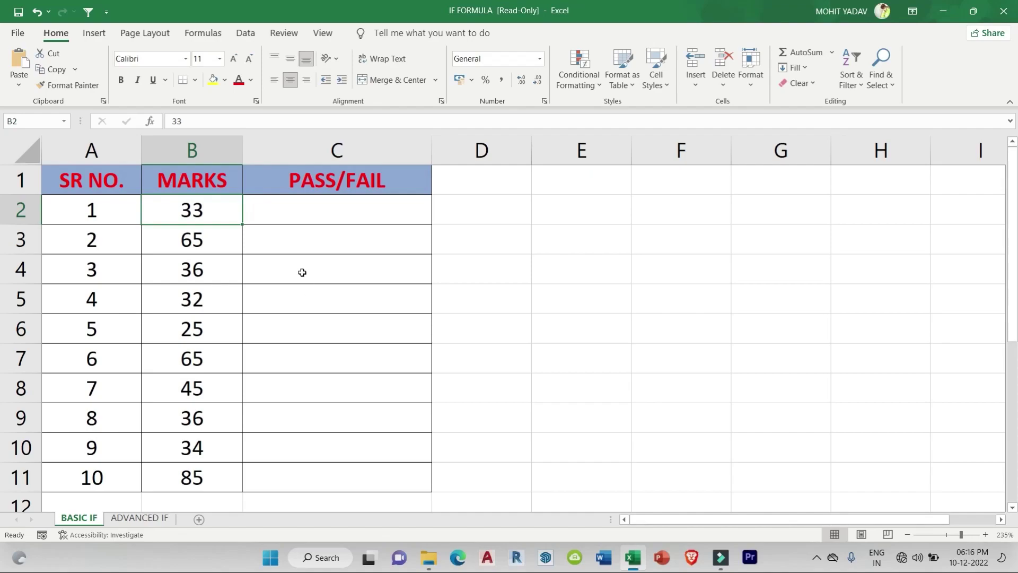
left_click_drag(192, 211, 191, 478)
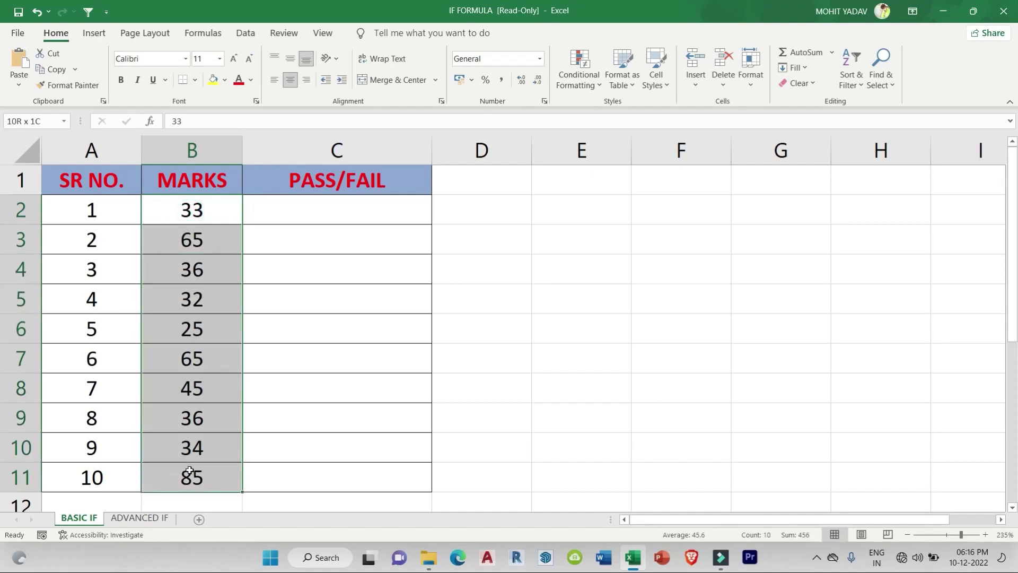
- Begin an IF formula in C2 that tests B2>=33 and returns "PASS" when true
left_click(316, 211)
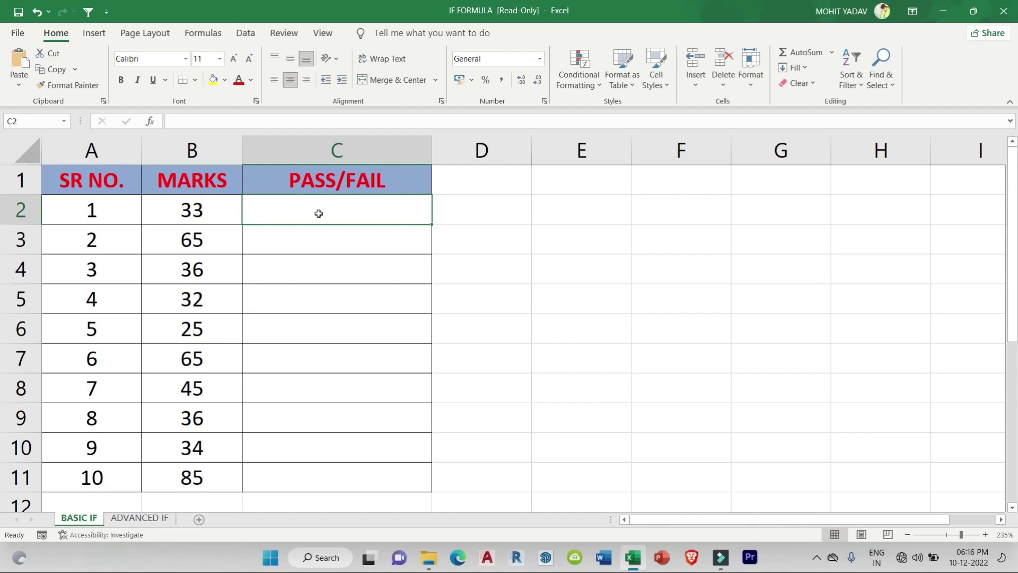
type("=IF")
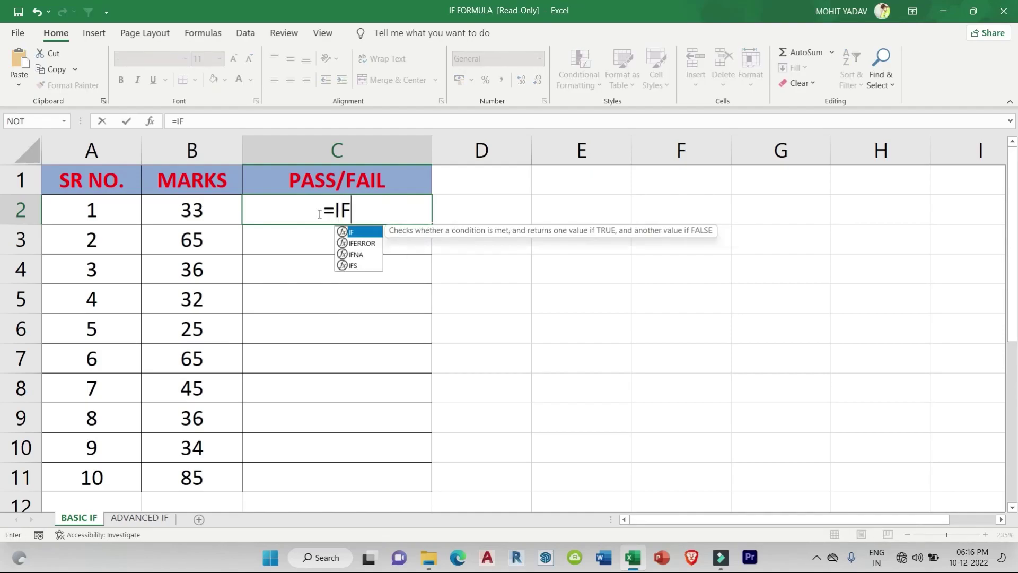
type("(")
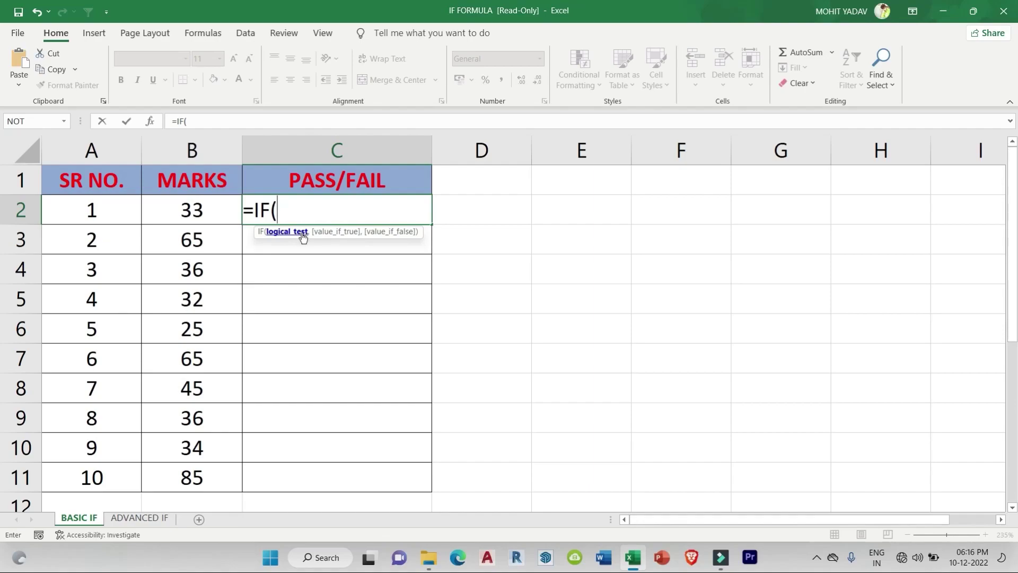
left_click(200, 215)
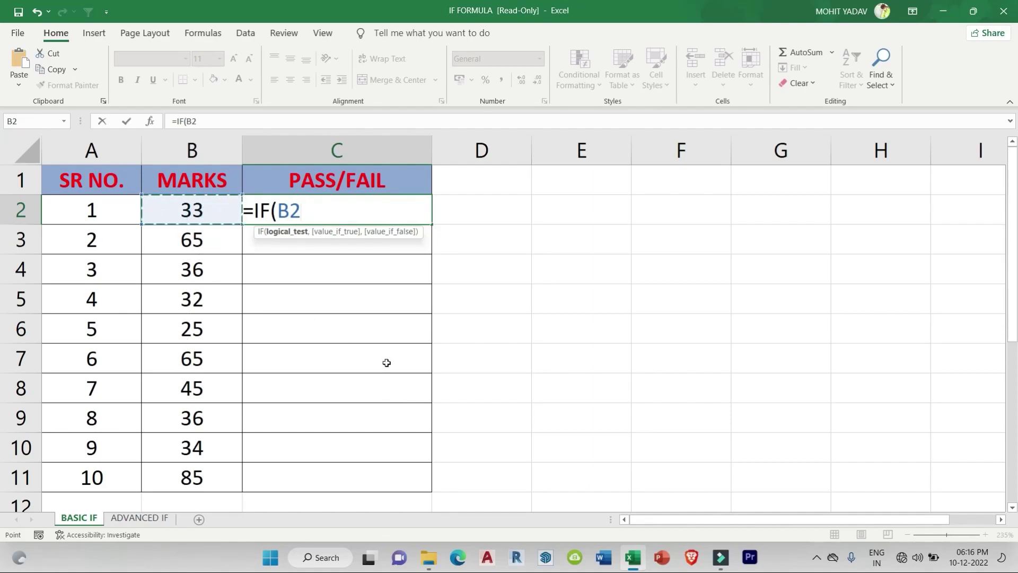
type(">=")
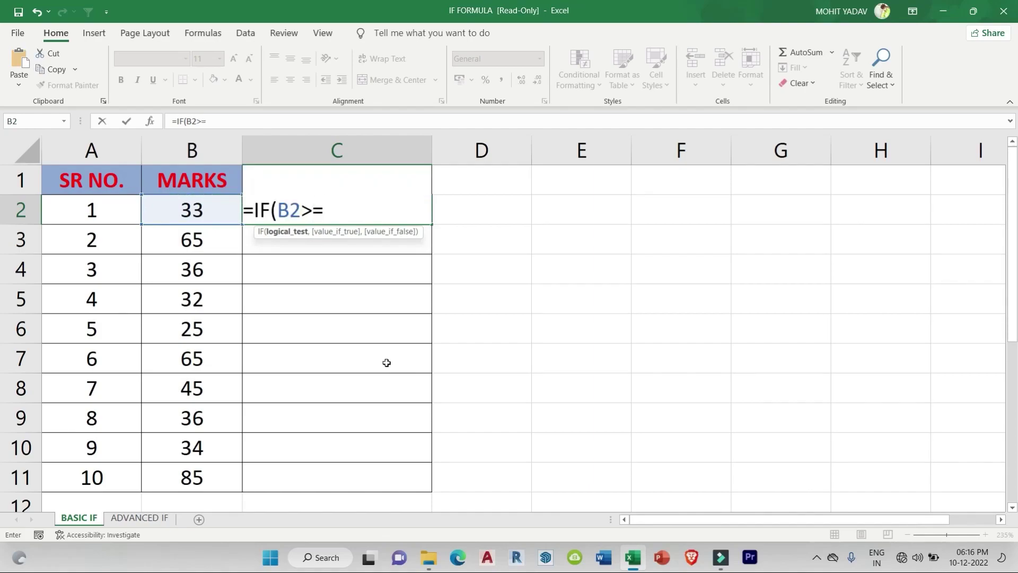
type("33")
type(",")
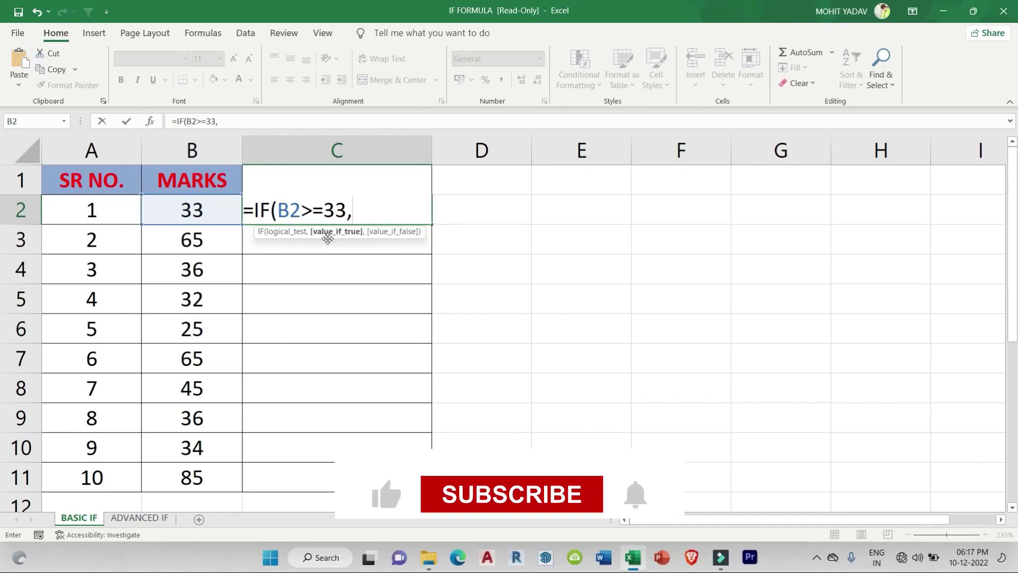
type("\"")
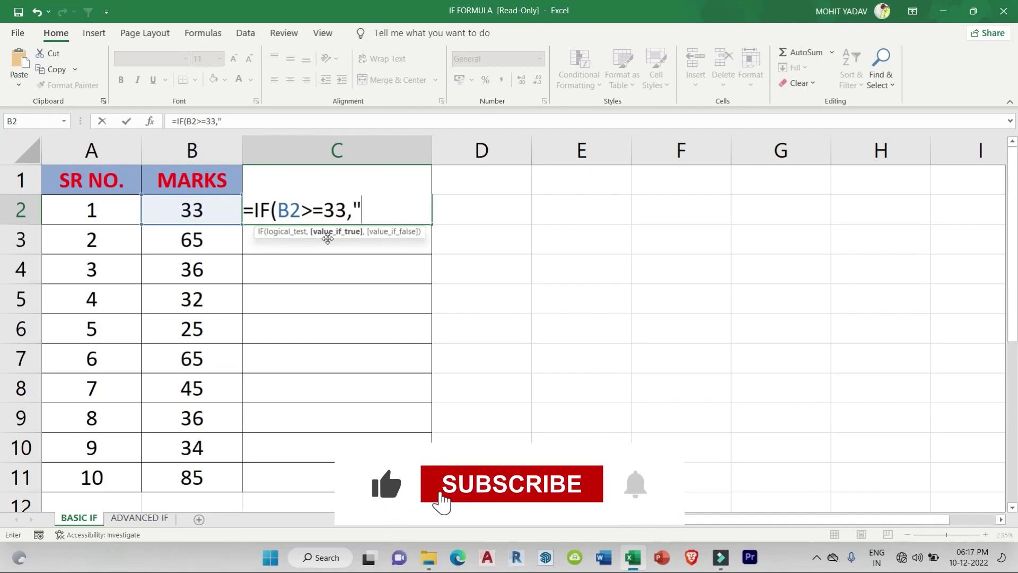
type(" PASS\"")
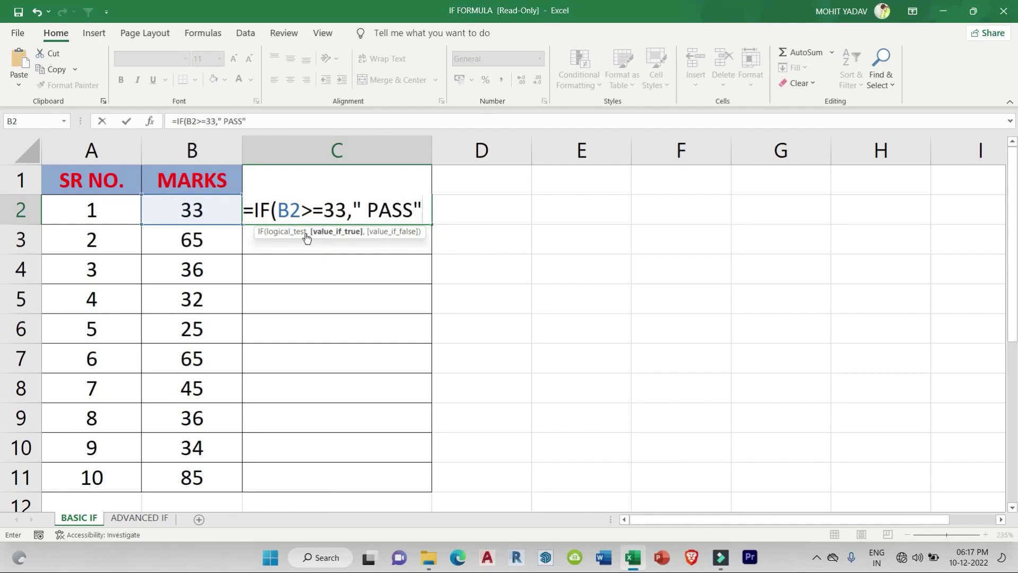
left_click(368, 209)
key("BackSpace")
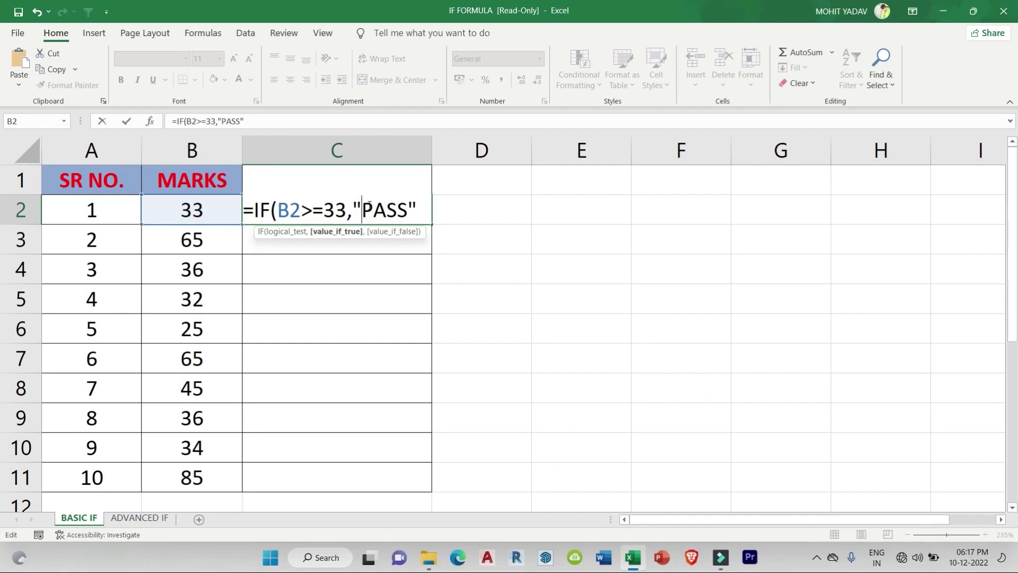
left_click(418, 211)
type(",")
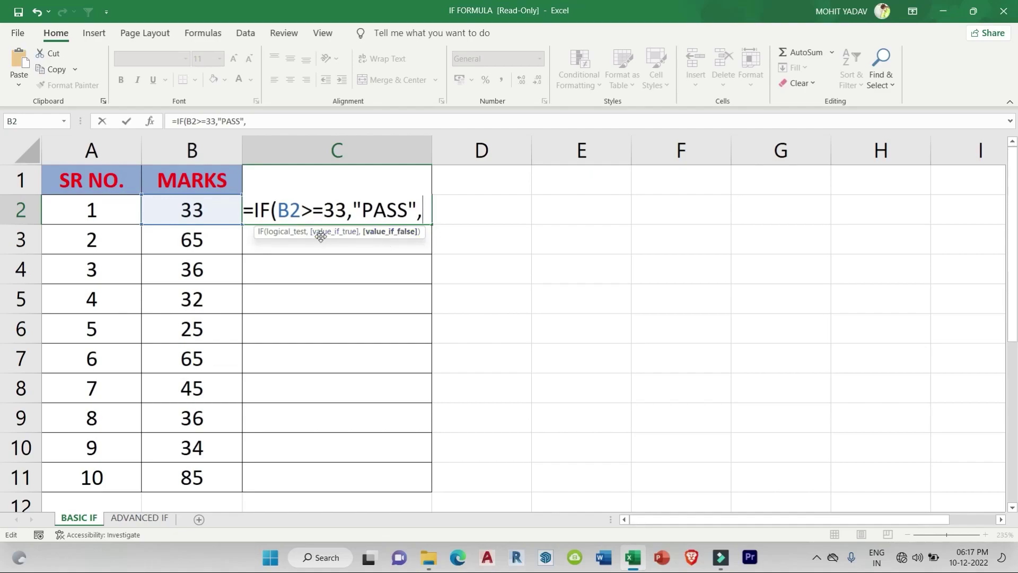
- Complete the C2 formula with "FAIL" as the false value, giving =IF(B2>=33,"PASS","FAIL")
type("FAIL")
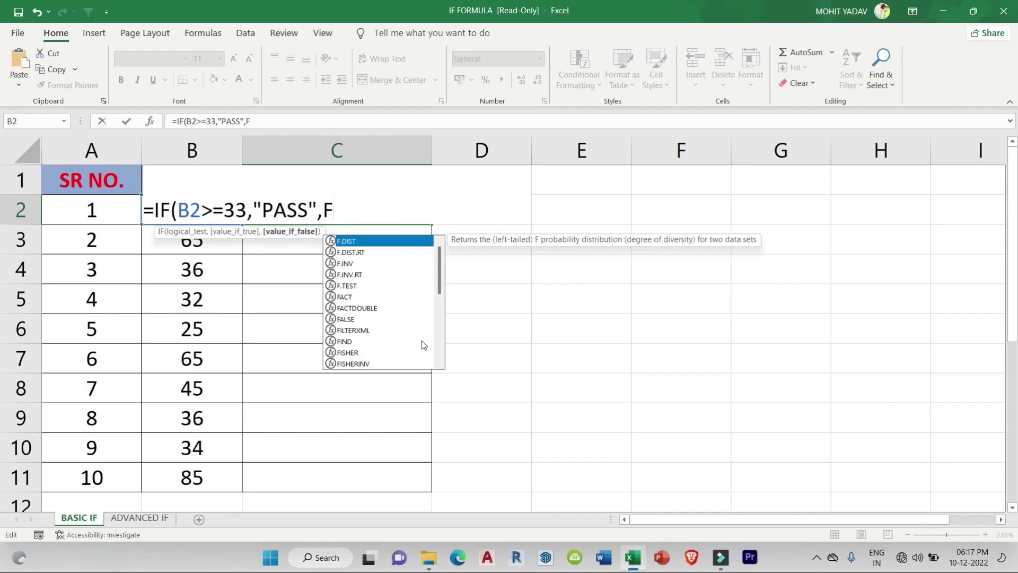
key("Left")
key("Left")
key("Left")
key("Left")
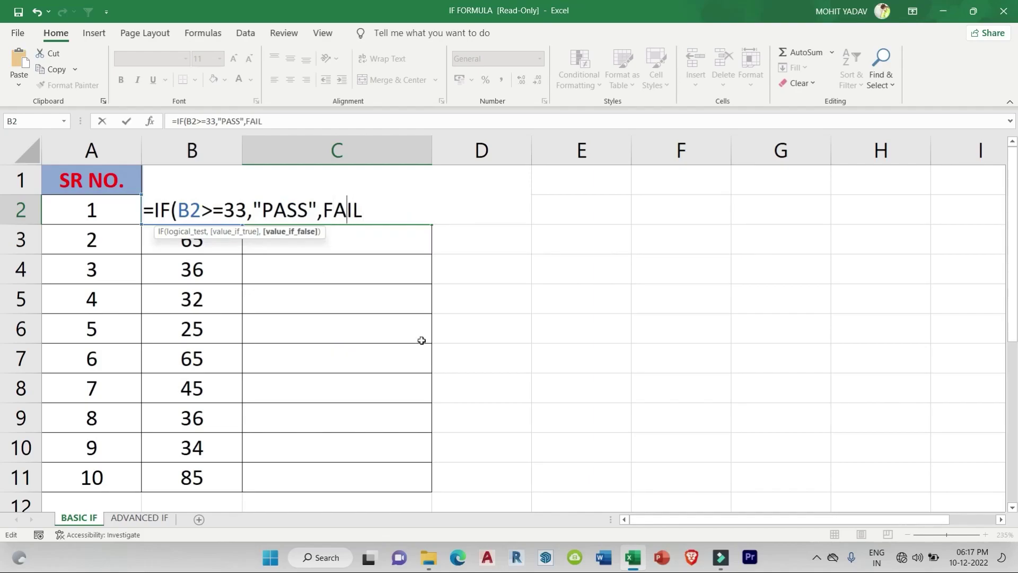
type("\"")
key("Right")
key("Right")
key("Right")
key("Right")
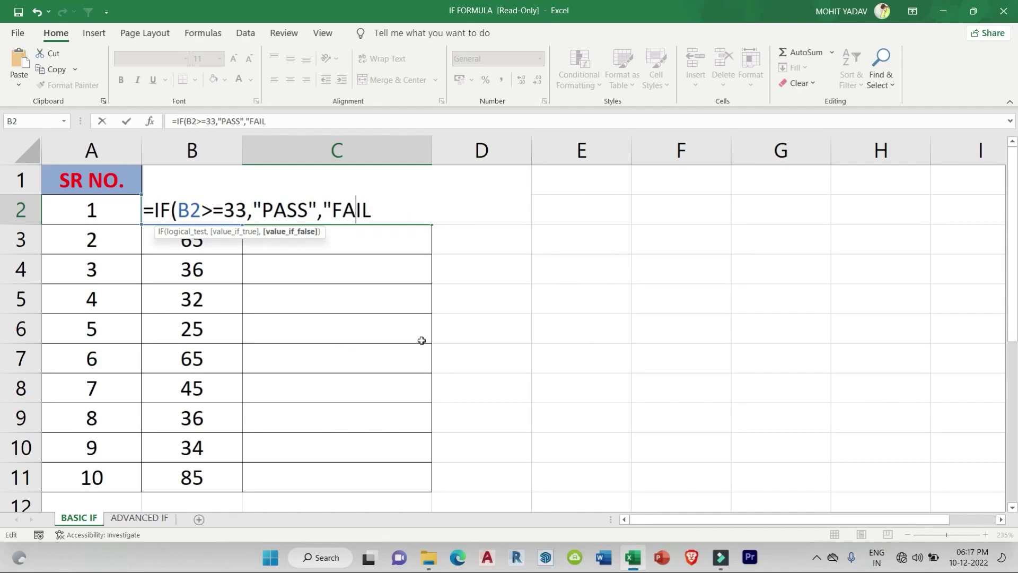
type("\")")
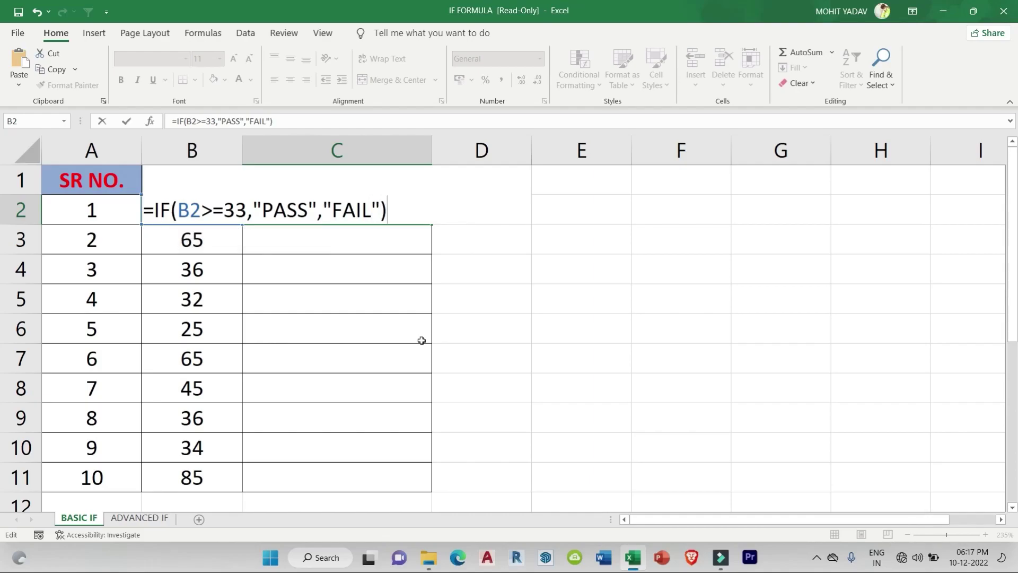
key("Return")
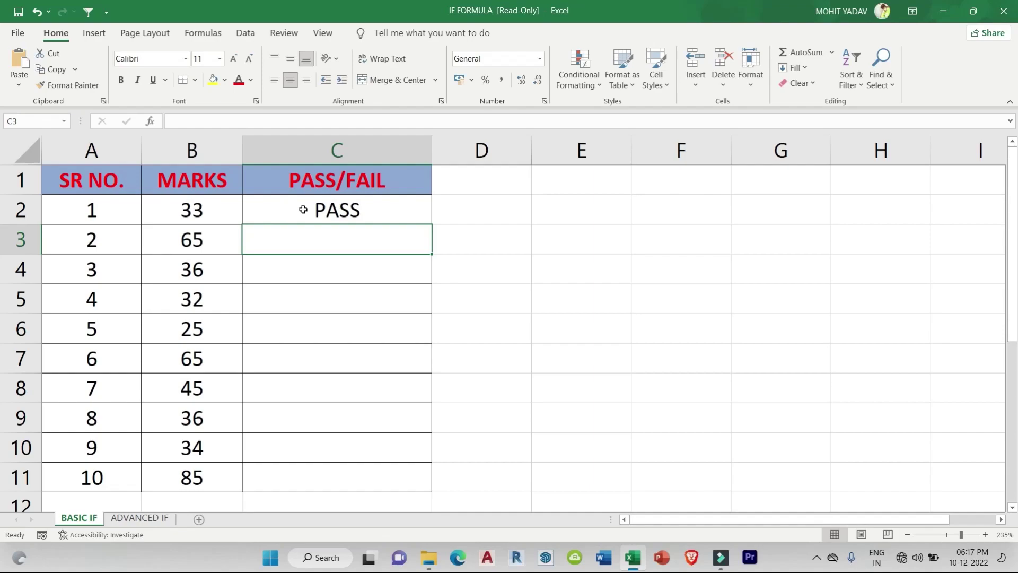
- Fill the C2 formula down the PASS/FAIL column to C11 and check rows 5 and 6 against their marks
left_click(369, 214)
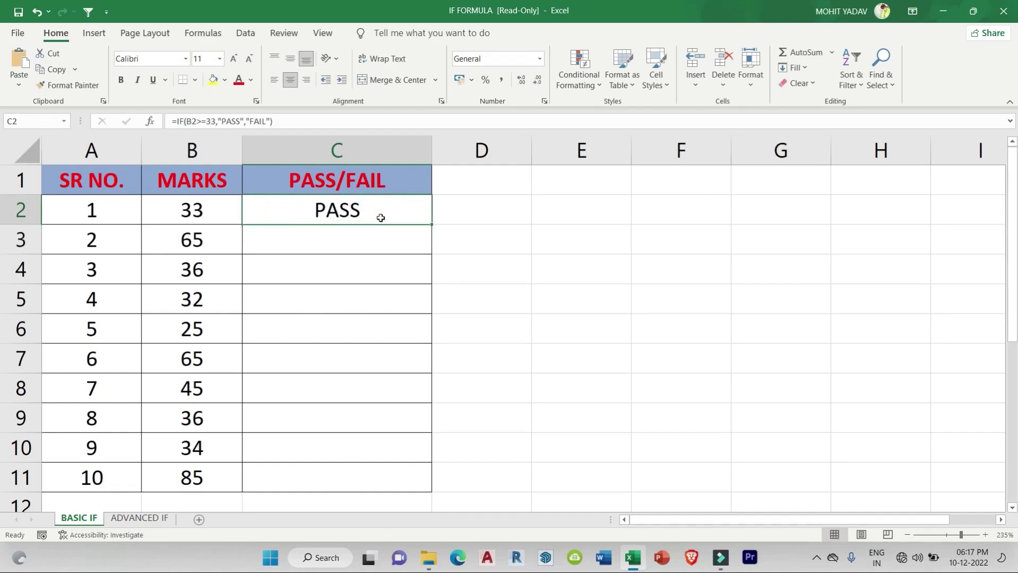
double_click(433, 226)
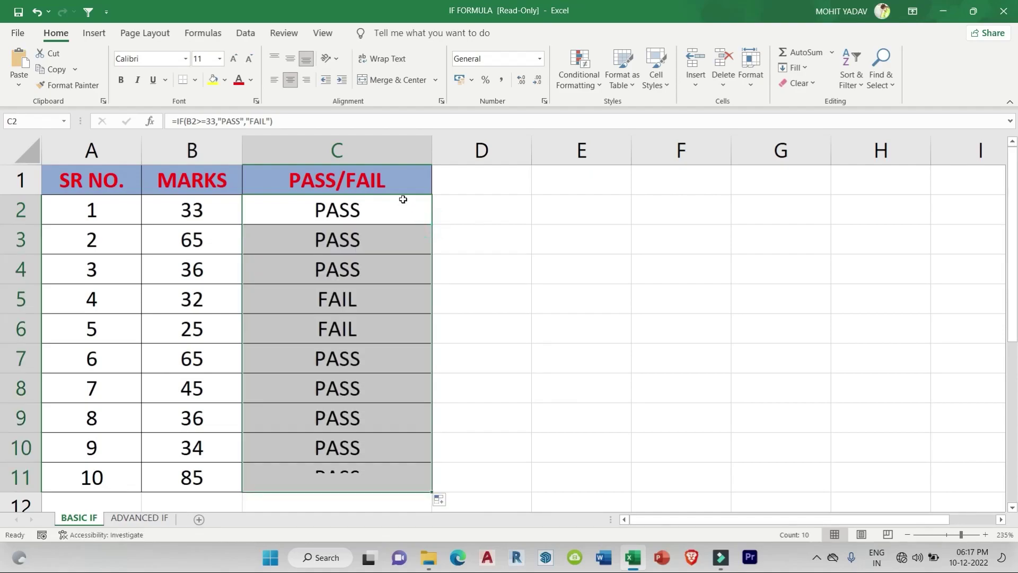
left_click(344, 220)
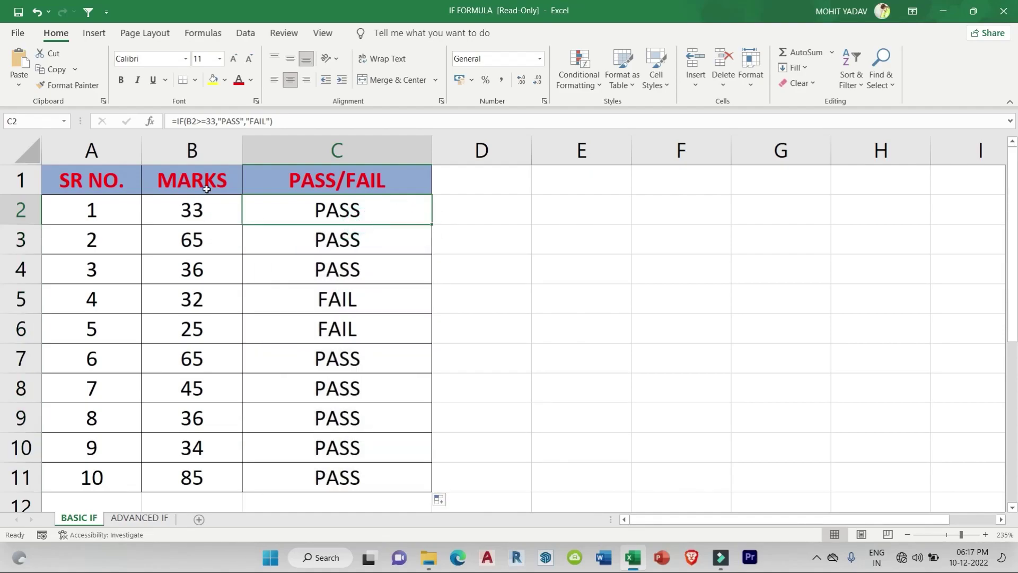
left_click(205, 295)
left_click(343, 299)
left_click(235, 324)
left_click(335, 326)
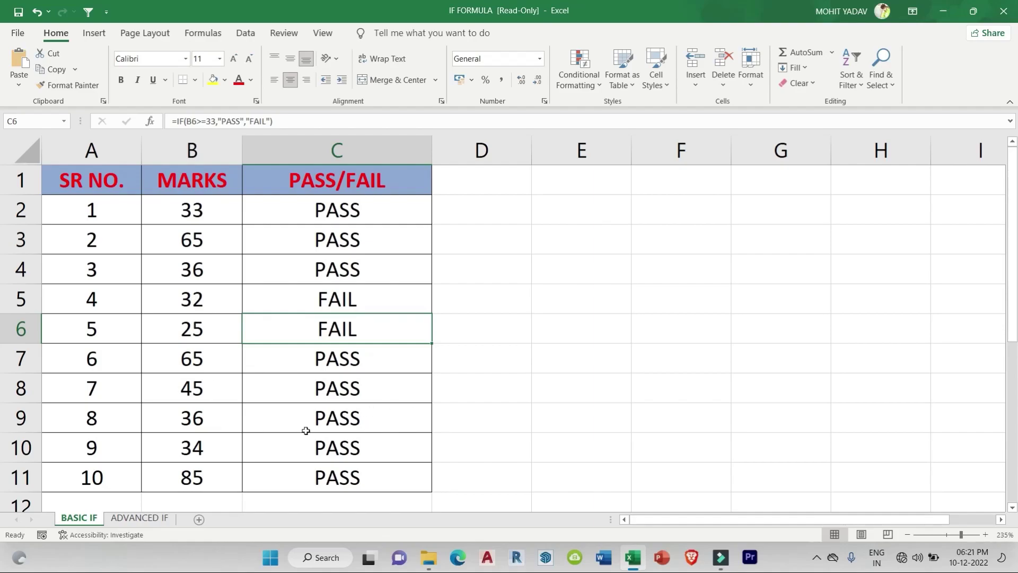
- Switch to the ADVANCED IF sheet and review its TV BRAND, SALESMAN NAME and COST columns
left_click(134, 517)
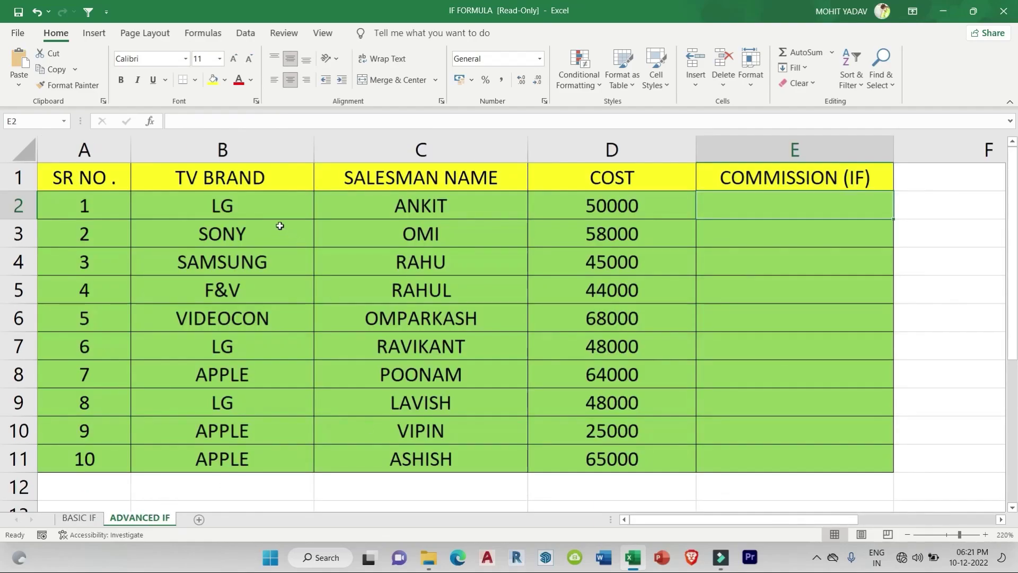
left_click_drag(257, 202, 253, 440)
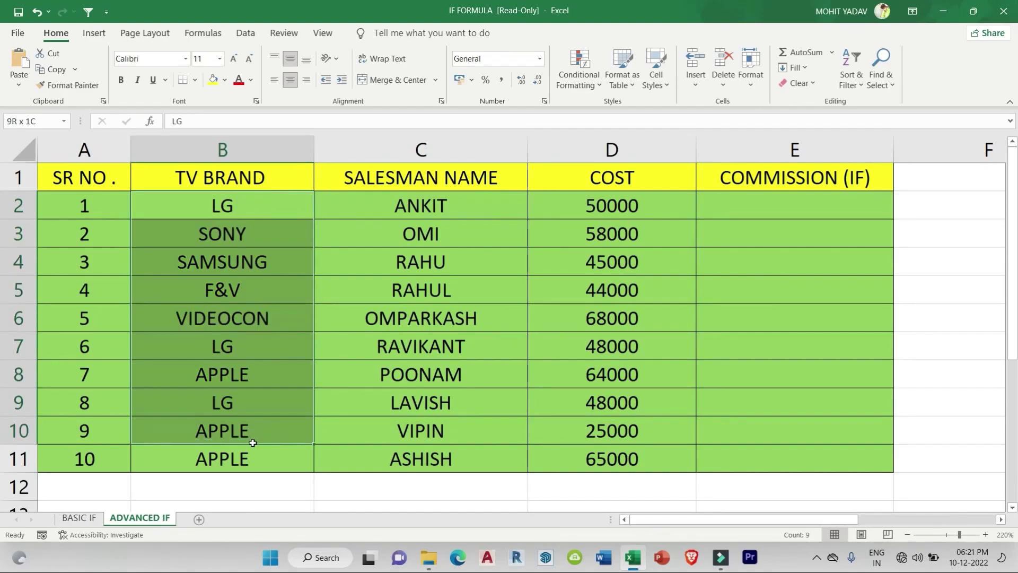
left_click_drag(401, 215, 403, 472)
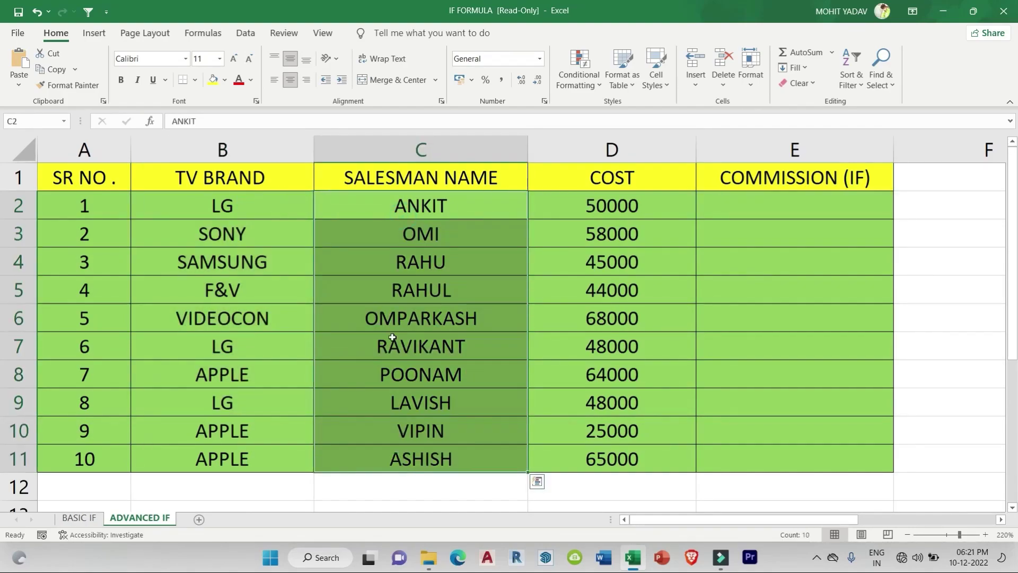
left_click_drag(577, 218, 583, 447)
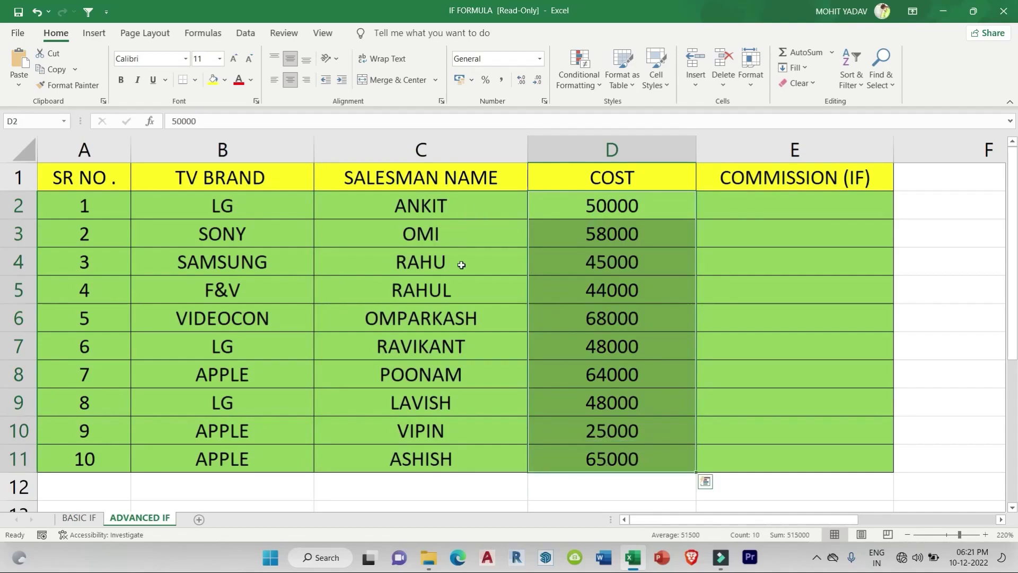
- Enter =IF(D2>=50000,D2*10%,"WORK HARD") in E2 to calculate the first salesman's commission
left_click(732, 210)
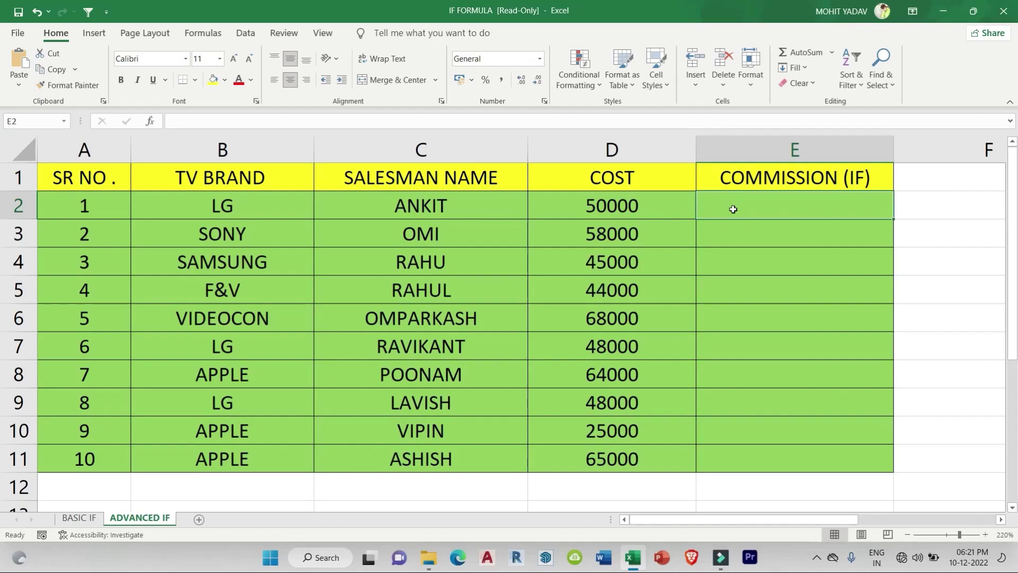
type("=")
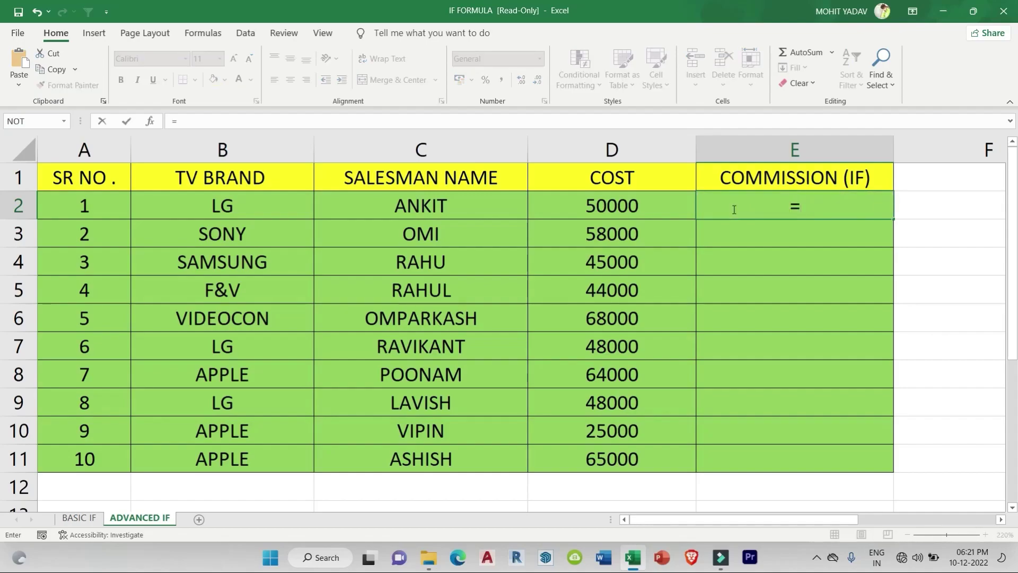
type("IF(")
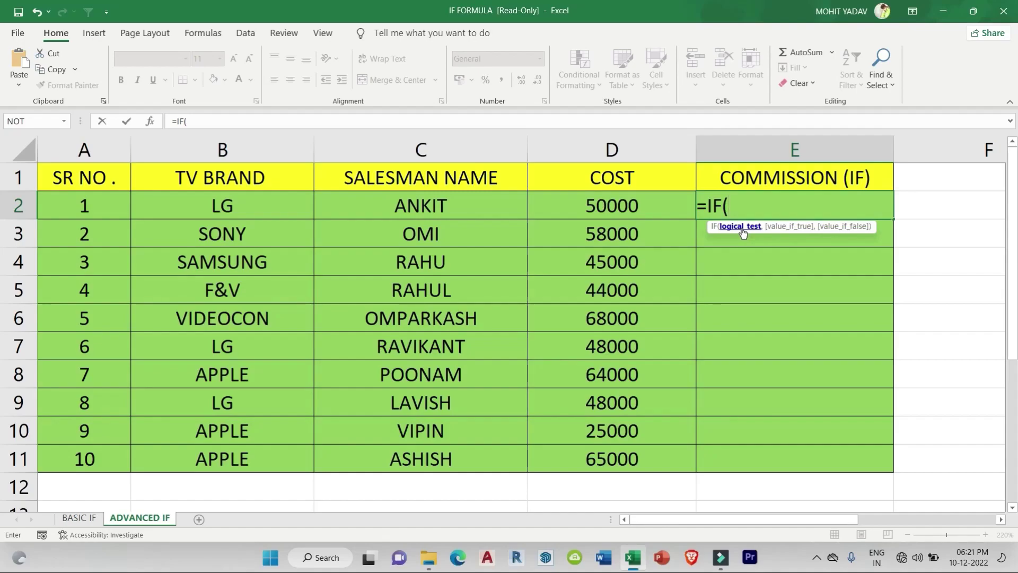
left_click(630, 205)
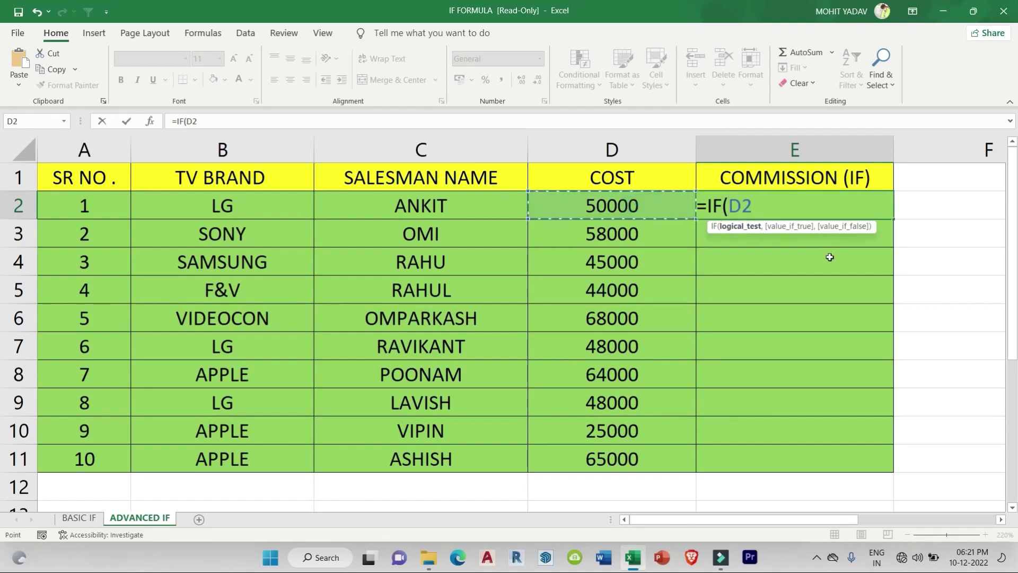
type(">=50000,")
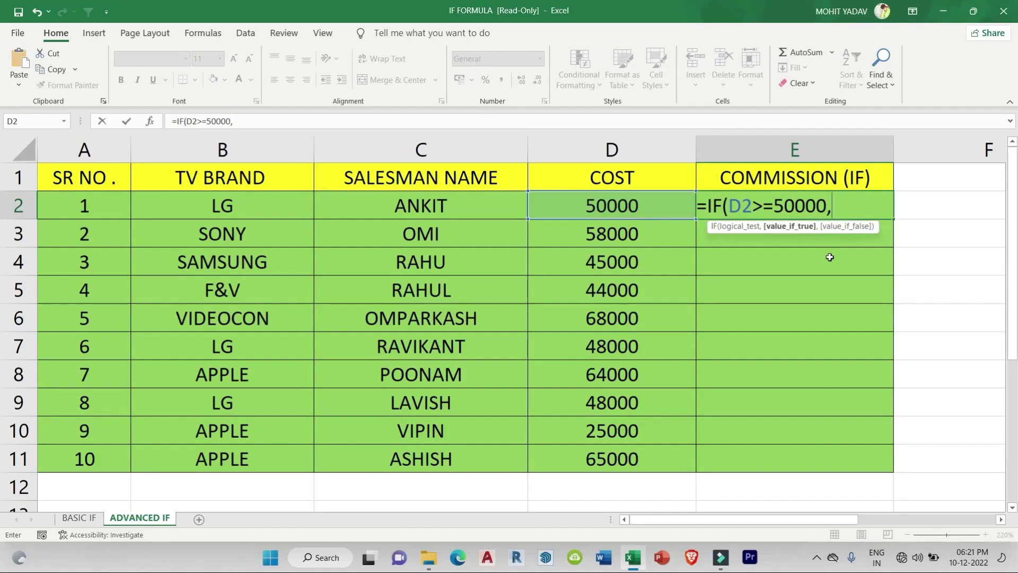
left_click(660, 206)
type("*10%")
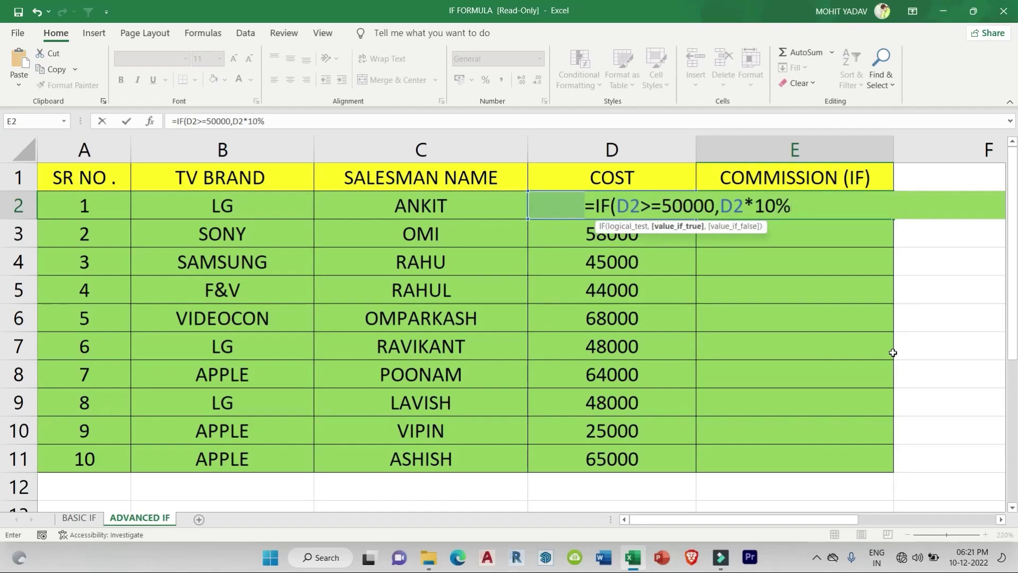
type(",")
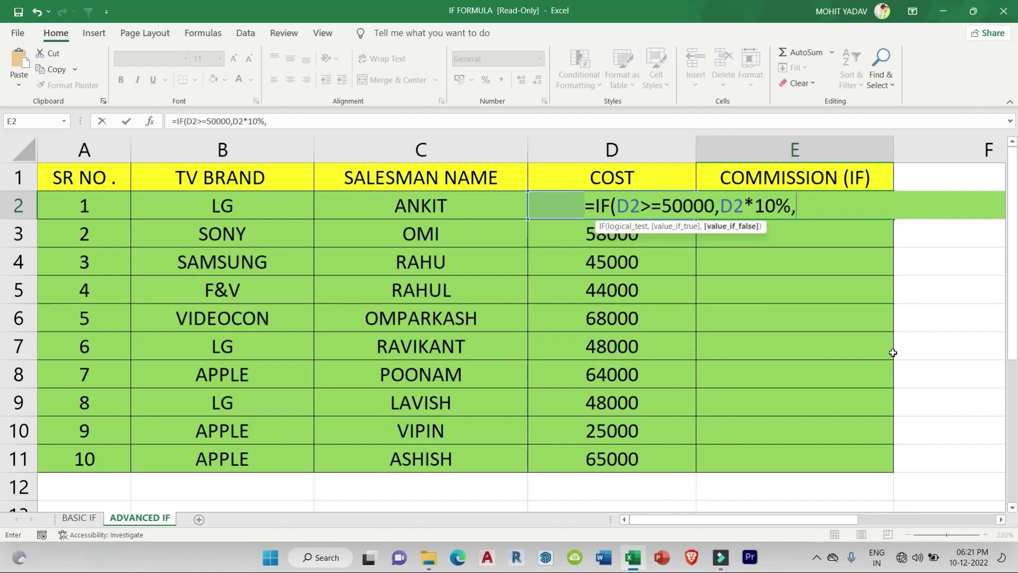
type("\"WORK HARD\"")
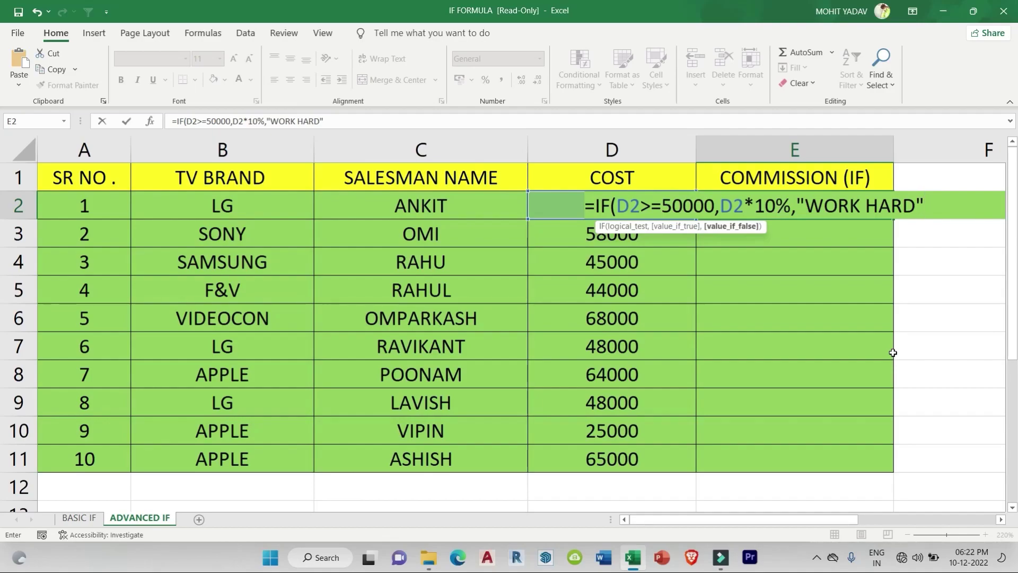
type(")")
key("Return")
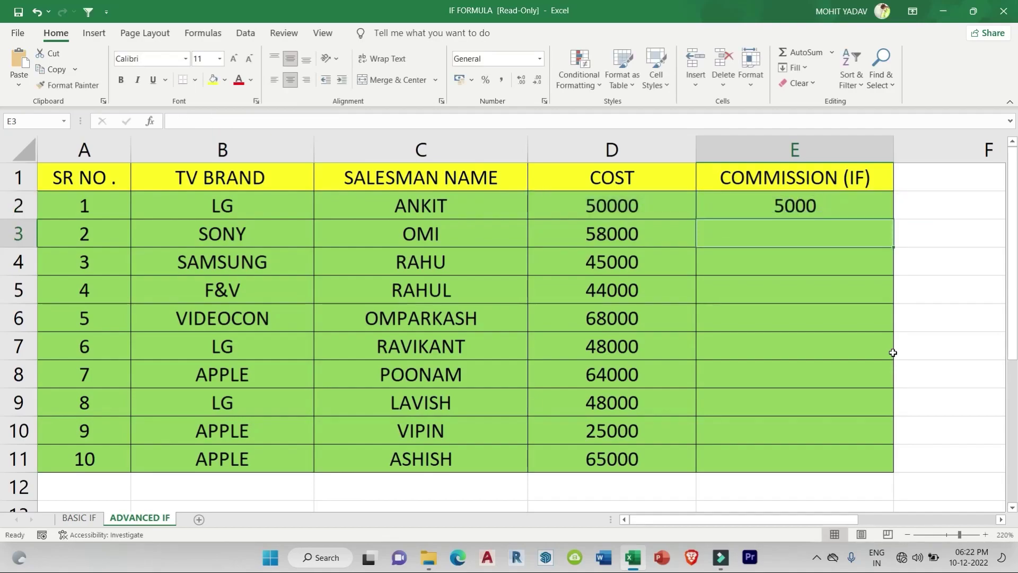
- Fill the E2 commission formula down to E11 and check the results in rows 3, 4, 5, 7, 9 and 10
left_click(827, 208)
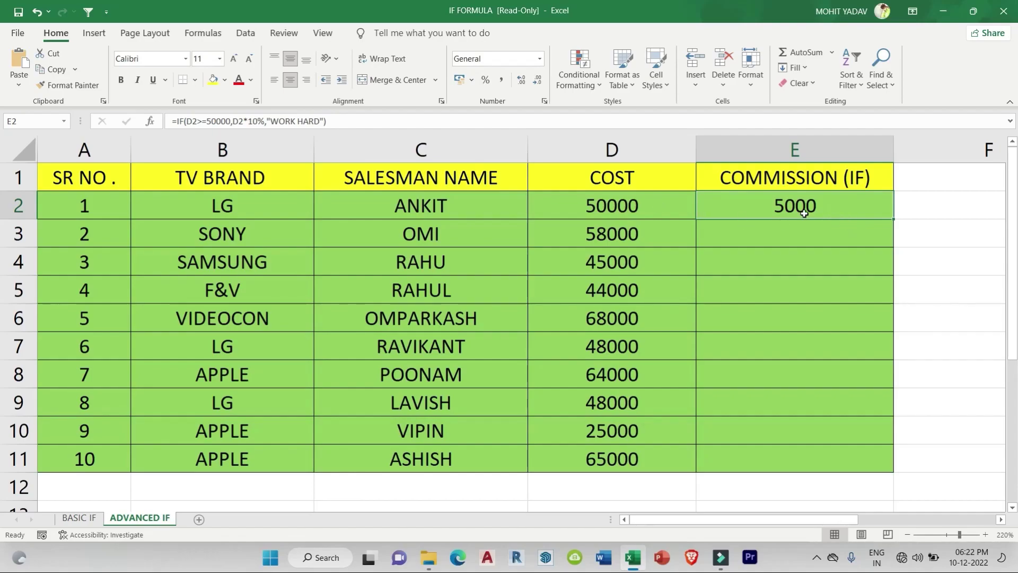
double_click(894, 218)
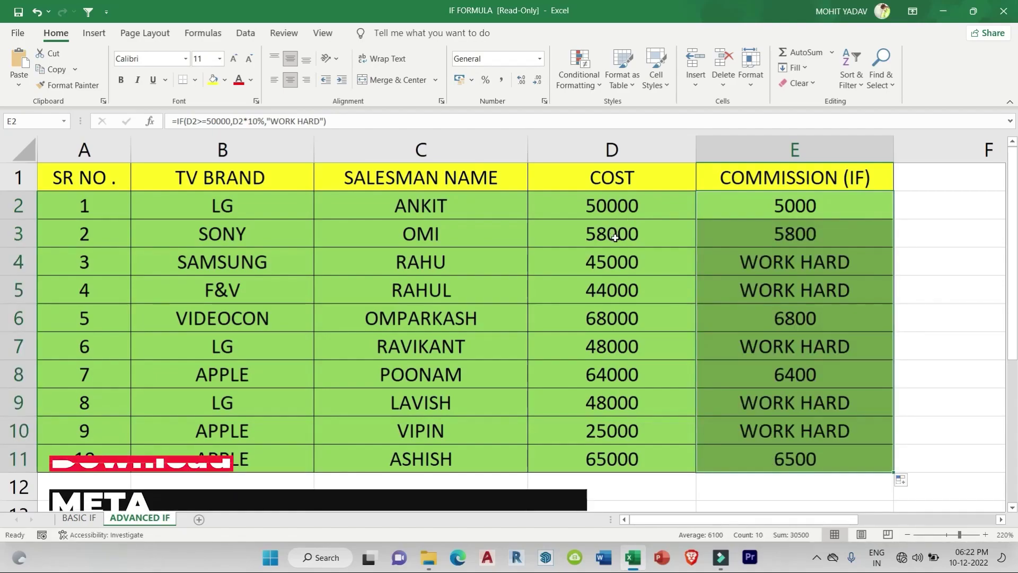
left_click_drag(613, 234, 616, 262)
left_click(782, 234)
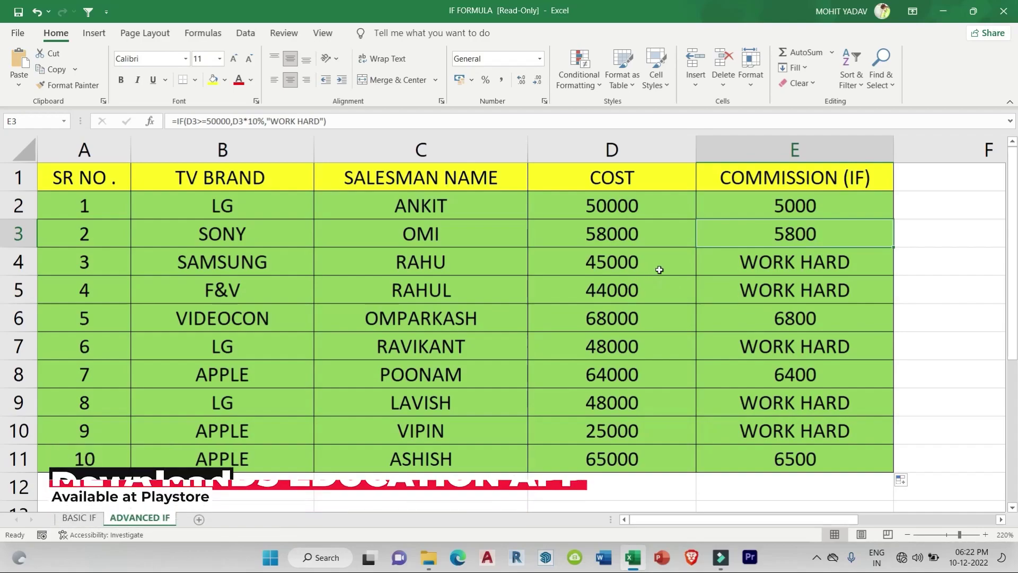
left_click(769, 263)
left_click(765, 286)
left_click(763, 342)
left_click(768, 406)
left_click(771, 427)
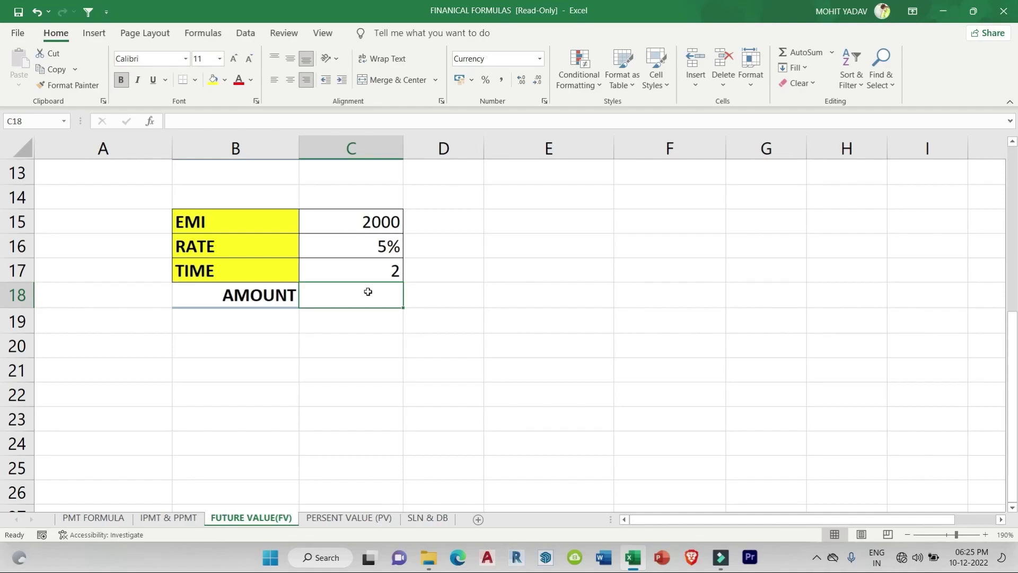
- Review the EMI, RATE and TIME inputs in B15:C17 on the FUTURE VALUE(FV) sheet
left_click(274, 228)
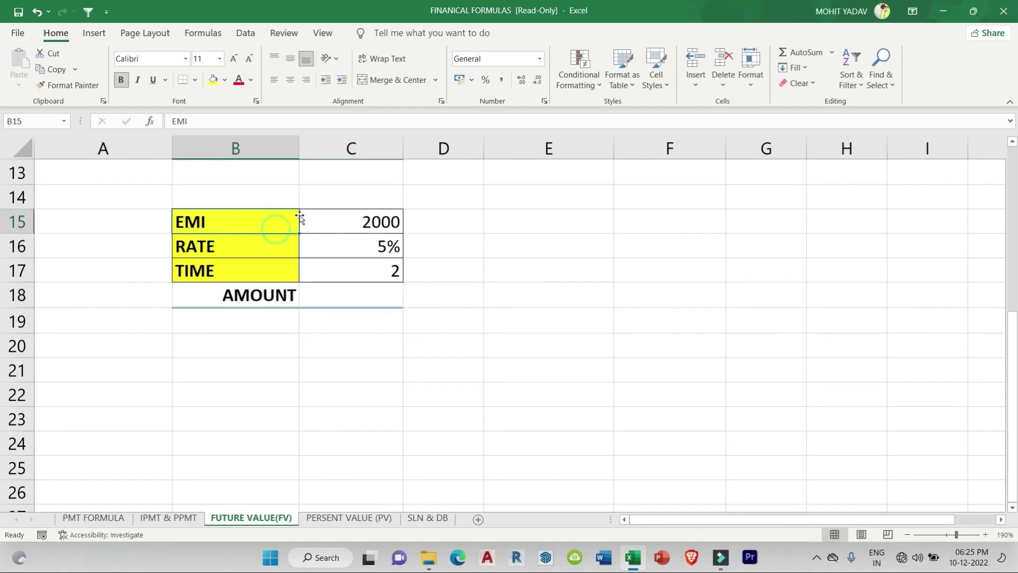
left_click(375, 221)
left_click(257, 244)
left_click(380, 242)
left_click(262, 264)
left_click(382, 268)
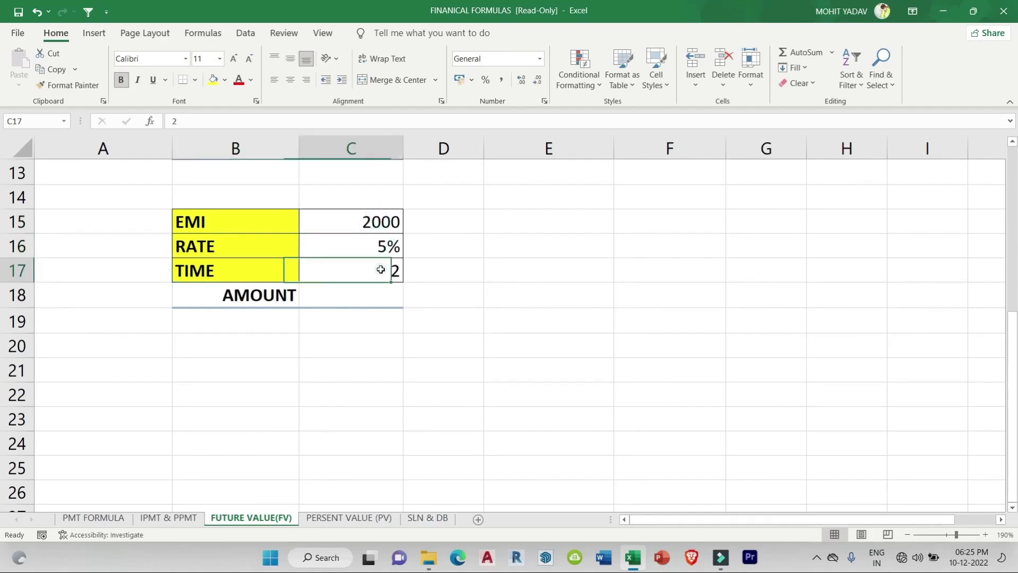
- Enter =FV(C16/12,C17*12,C15) in C18 to calculate the future value AMOUNT
left_click(347, 300)
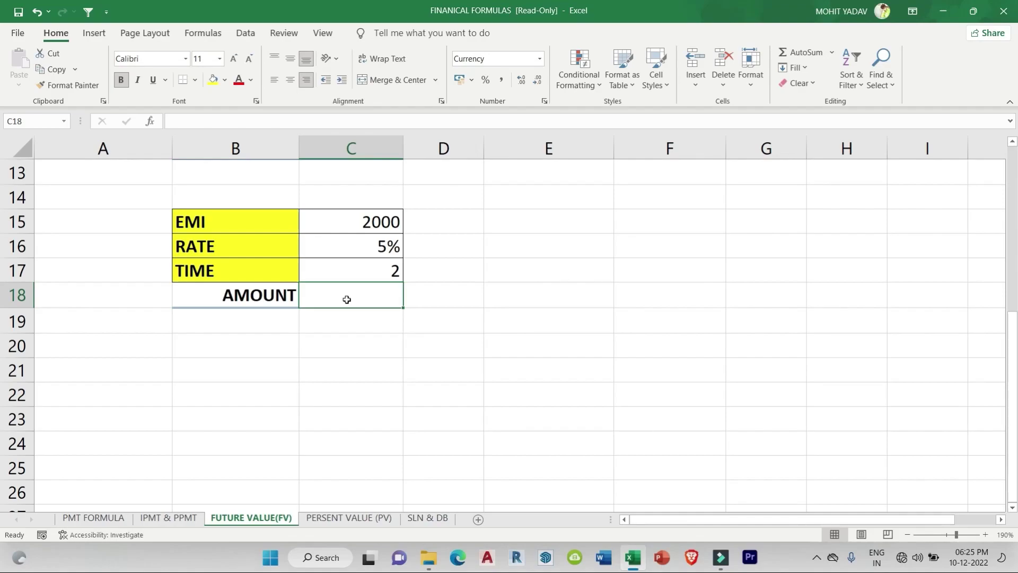
type("=")
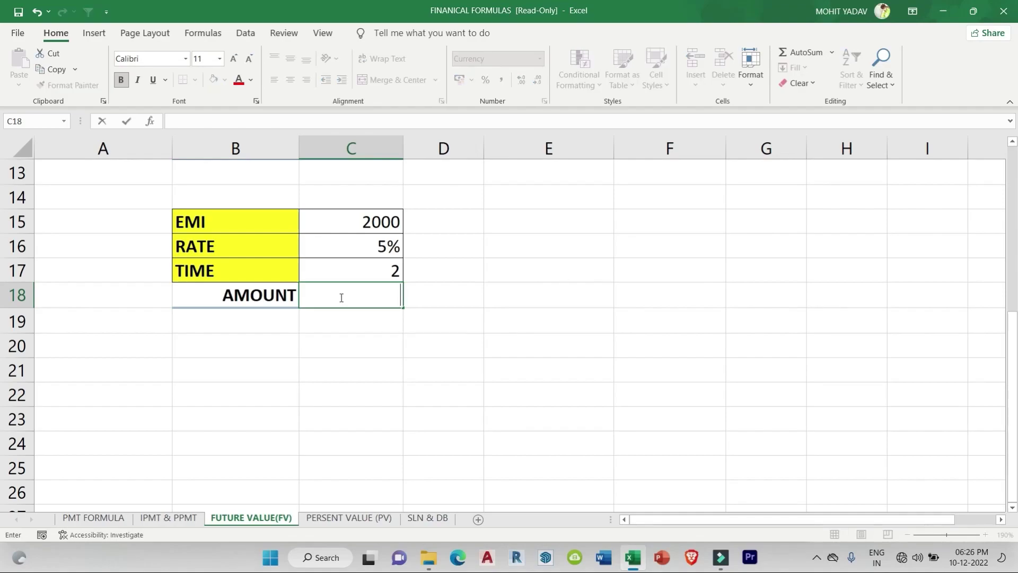
type("FV(")
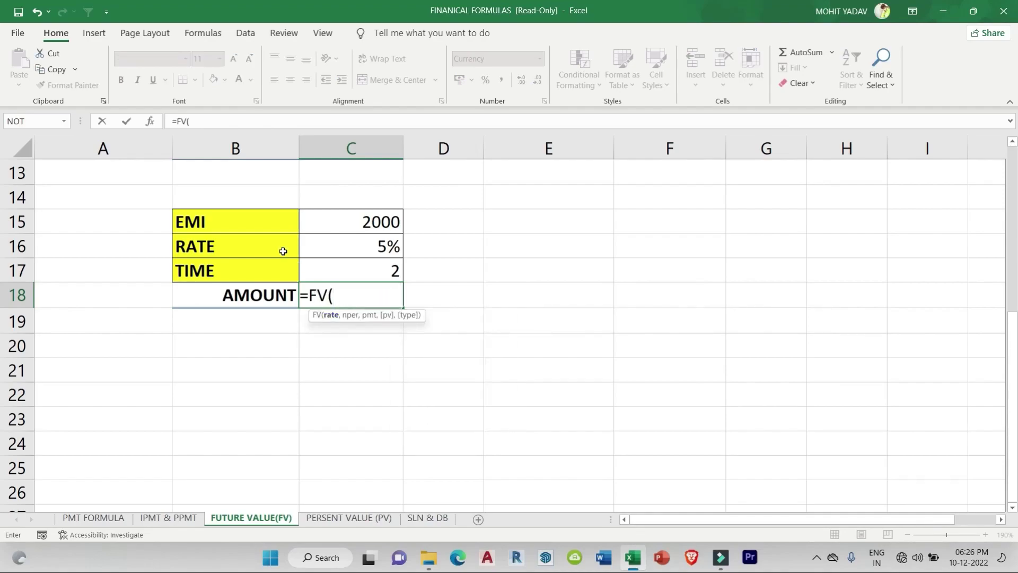
left_click(388, 249)
type("/12,")
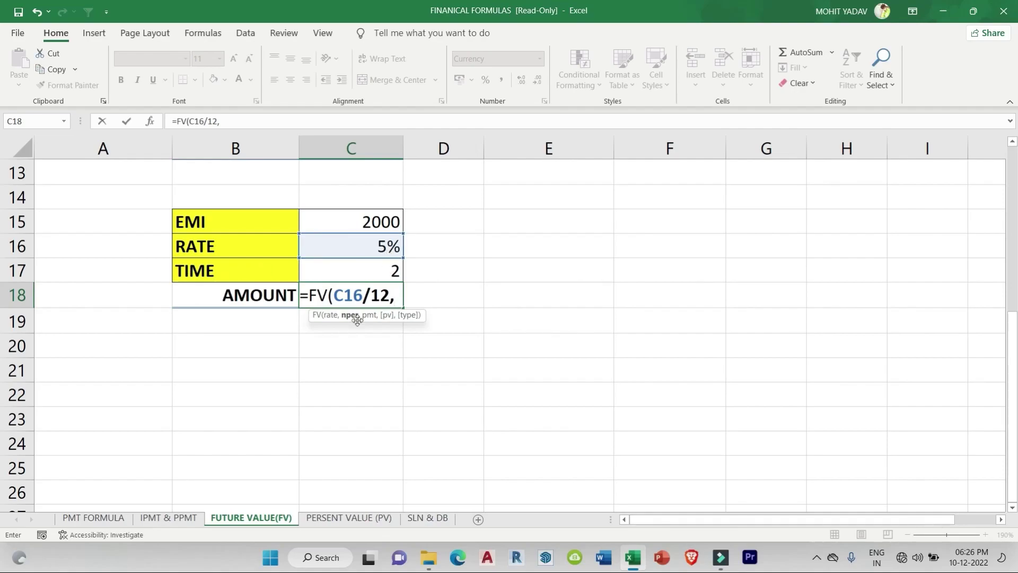
left_click(382, 265)
type("*")
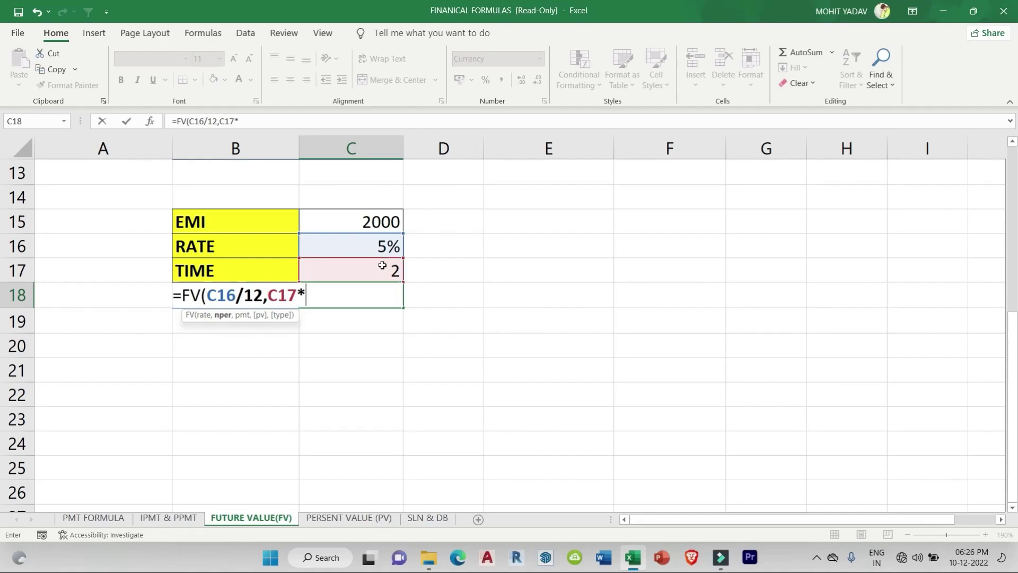
type("12,")
left_click(365, 221)
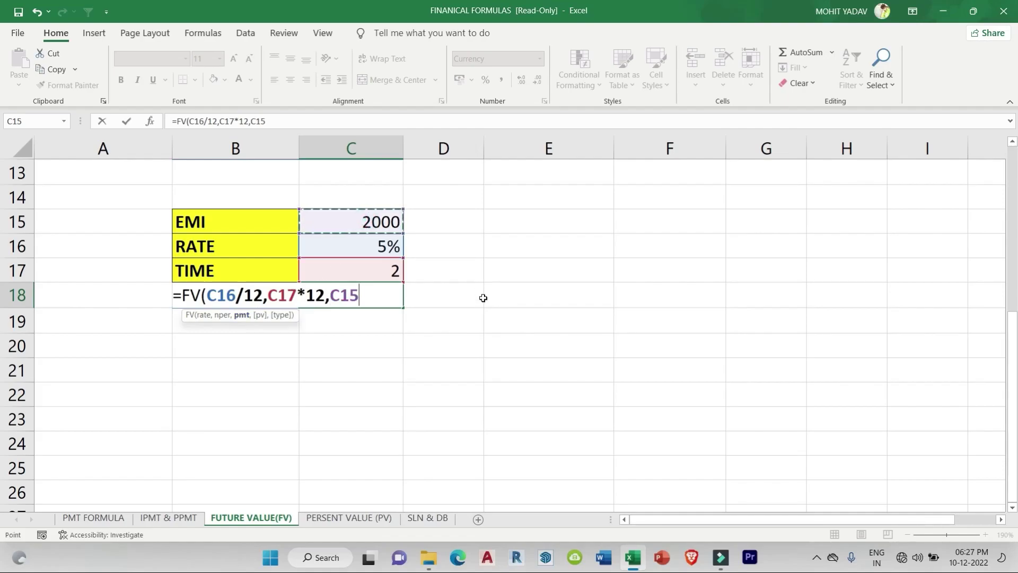
type(")")
key("Return")
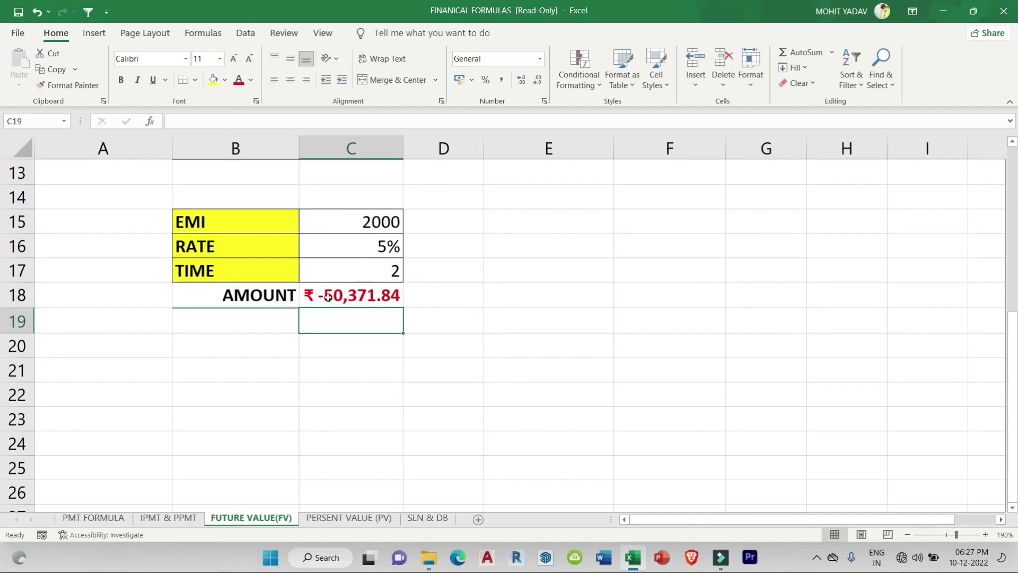
- Edit the C18 formula to put a minus sign before the C15 payment argument
left_click(373, 298)
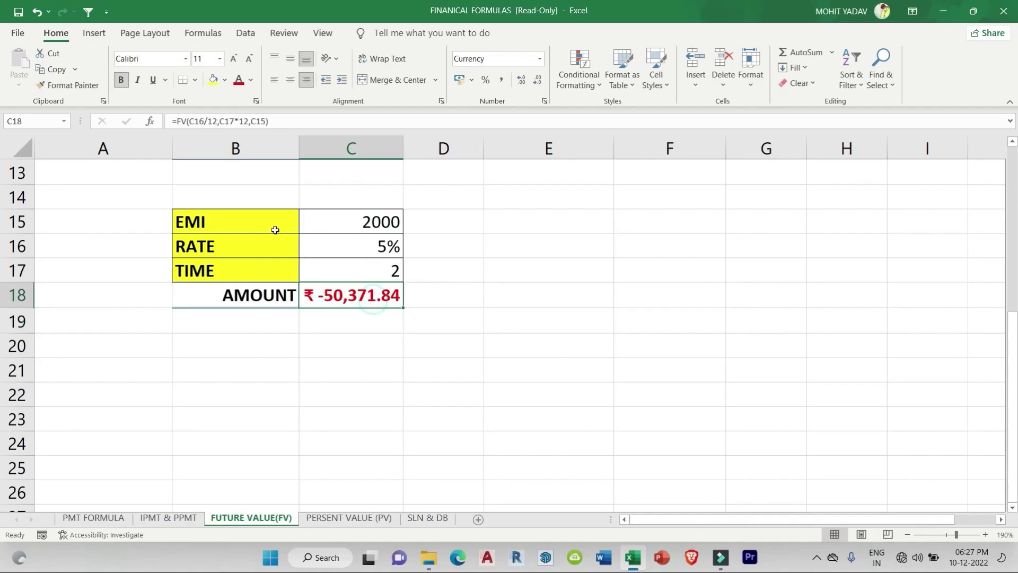
left_click(252, 121)
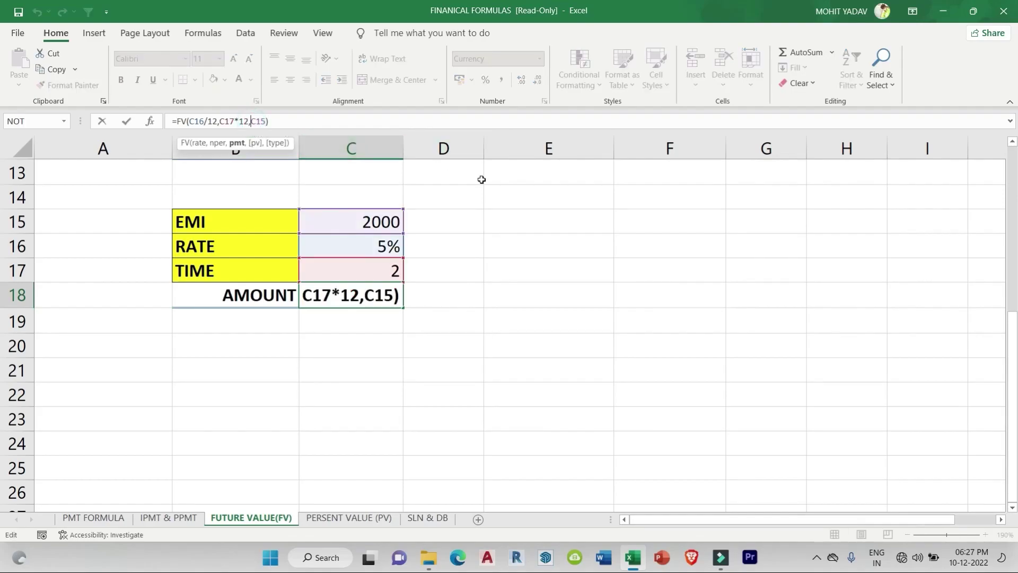
key("Return")
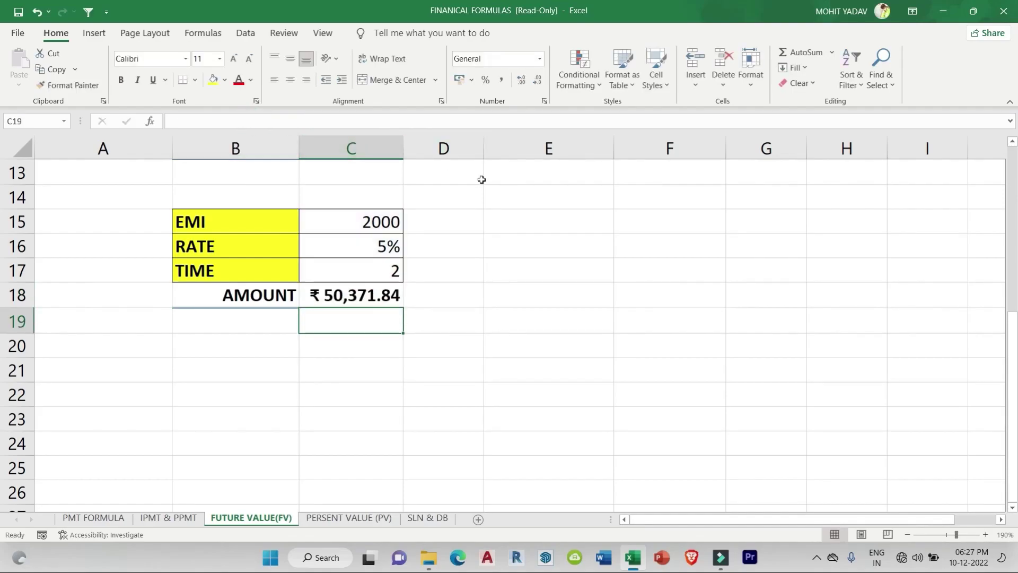